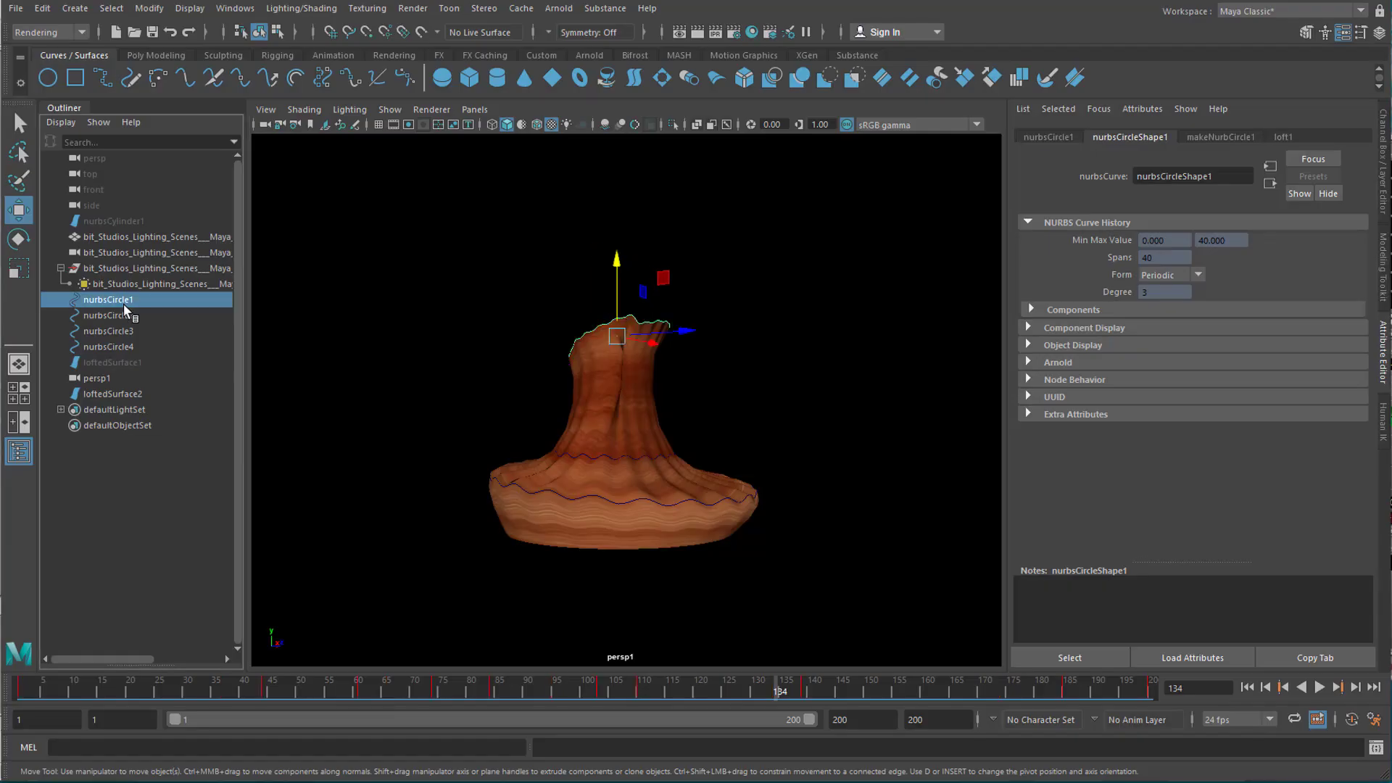
Step: At frame 134, lower the vase's top rim curve nurbsCircle1, shift it slightly to the left, and play the animation
{"action": "mouse_move", "coordinate": [608, 283]}
{"action": "left_mouse_down"}
{"action": "mouse_move", "coordinate": [616, 261]}
{"action": "mouse_move", "coordinate": [609, 295]}
{"action": "left_mouse_up"}
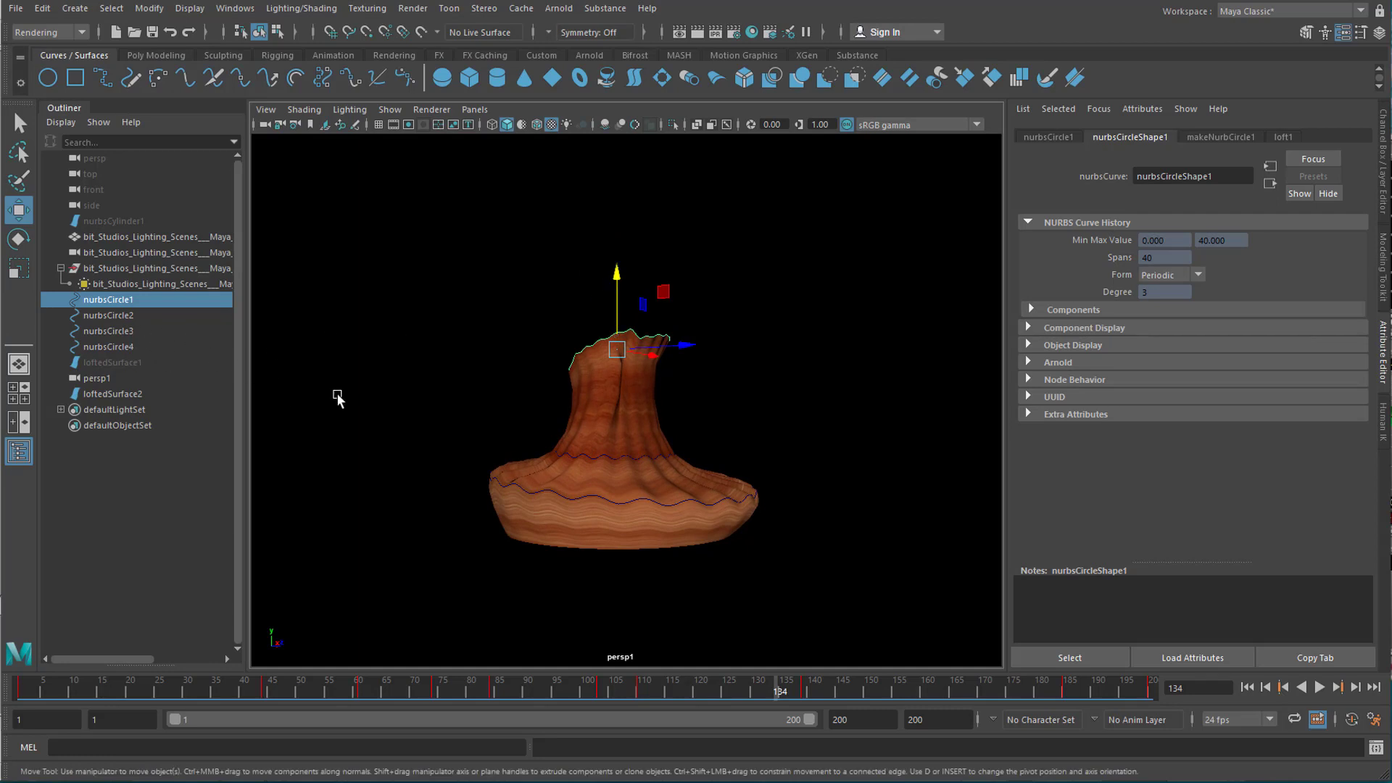
{"action": "mouse_move", "coordinate": [693, 352]}
{"action": "left_mouse_down"}
{"action": "mouse_move", "coordinate": [792, 348]}
{"action": "mouse_move", "coordinate": [682, 349]}
{"action": "left_mouse_up"}
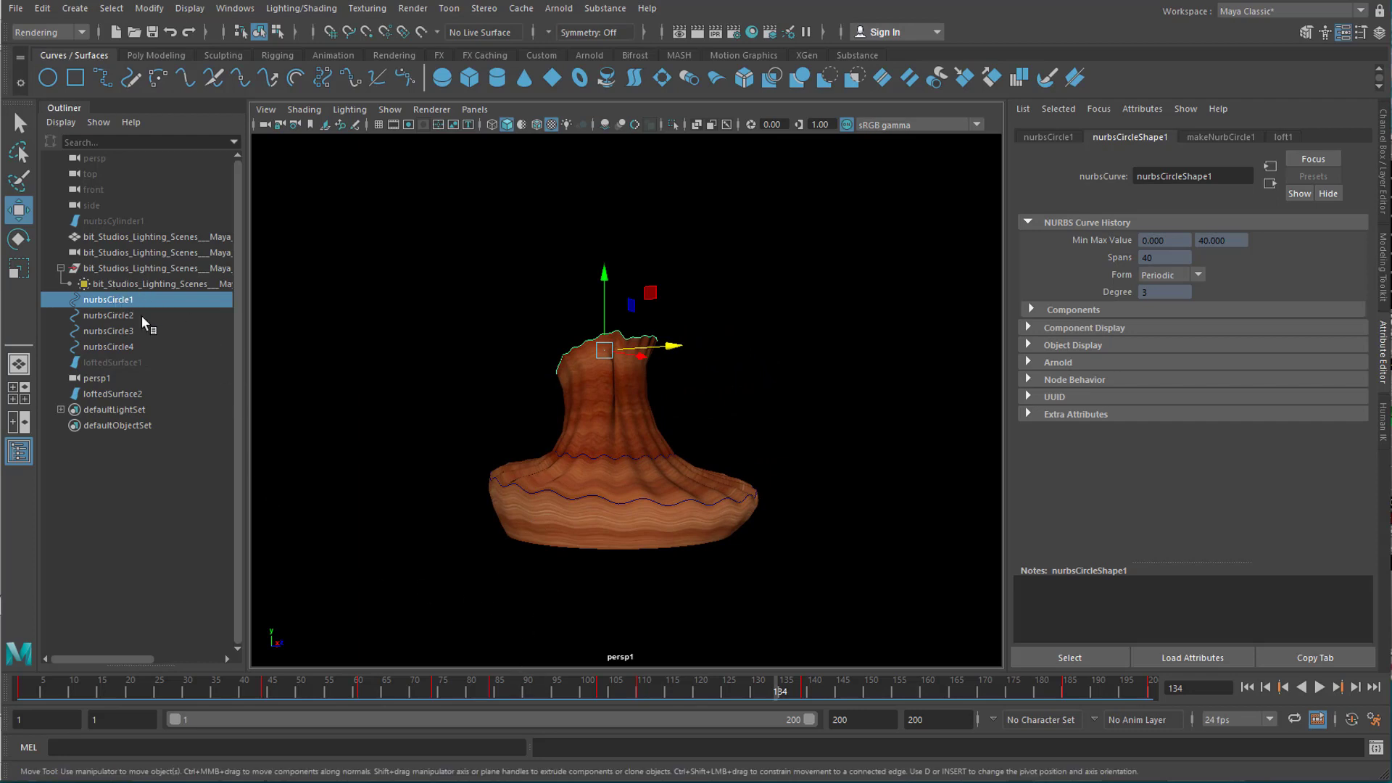
{"action": "key", "text": "alt+v"}
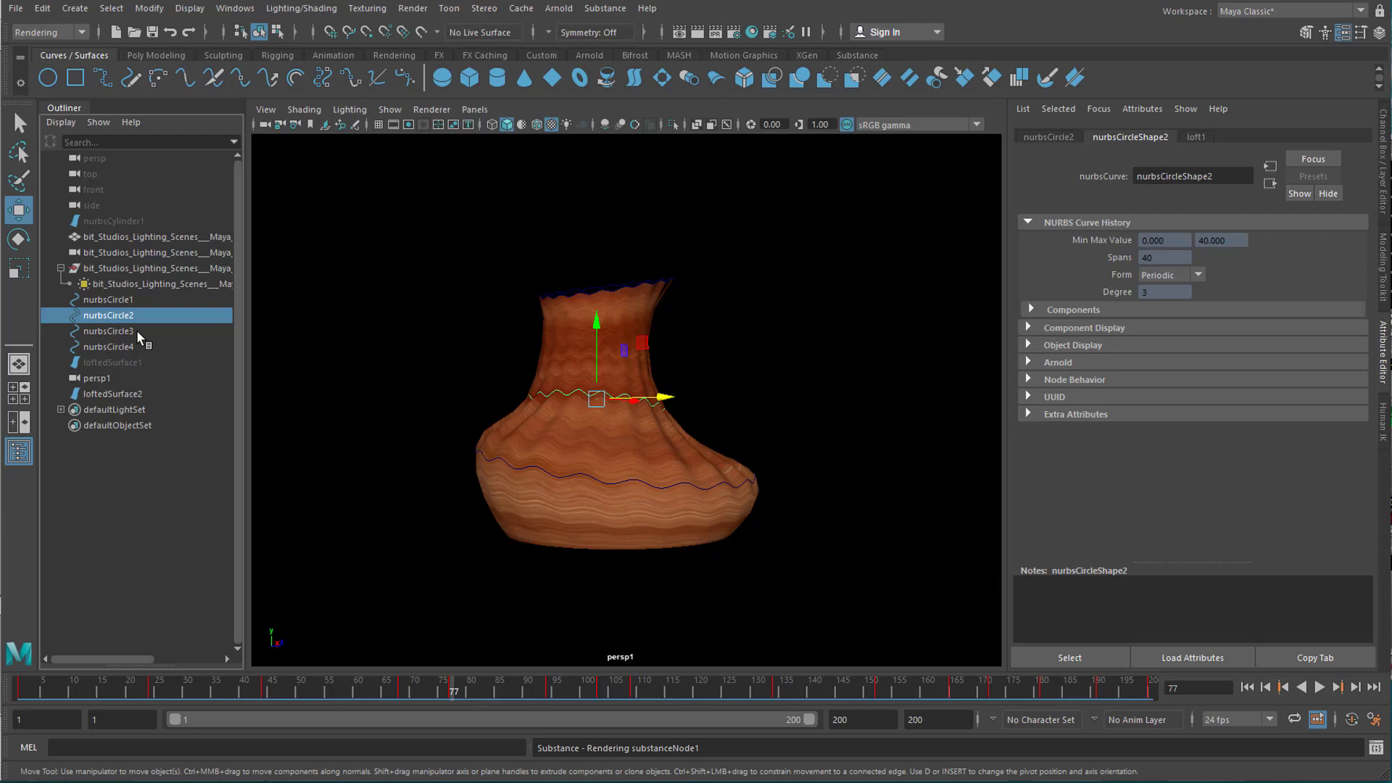
{"action": "left_click", "coordinate": [138, 331]}
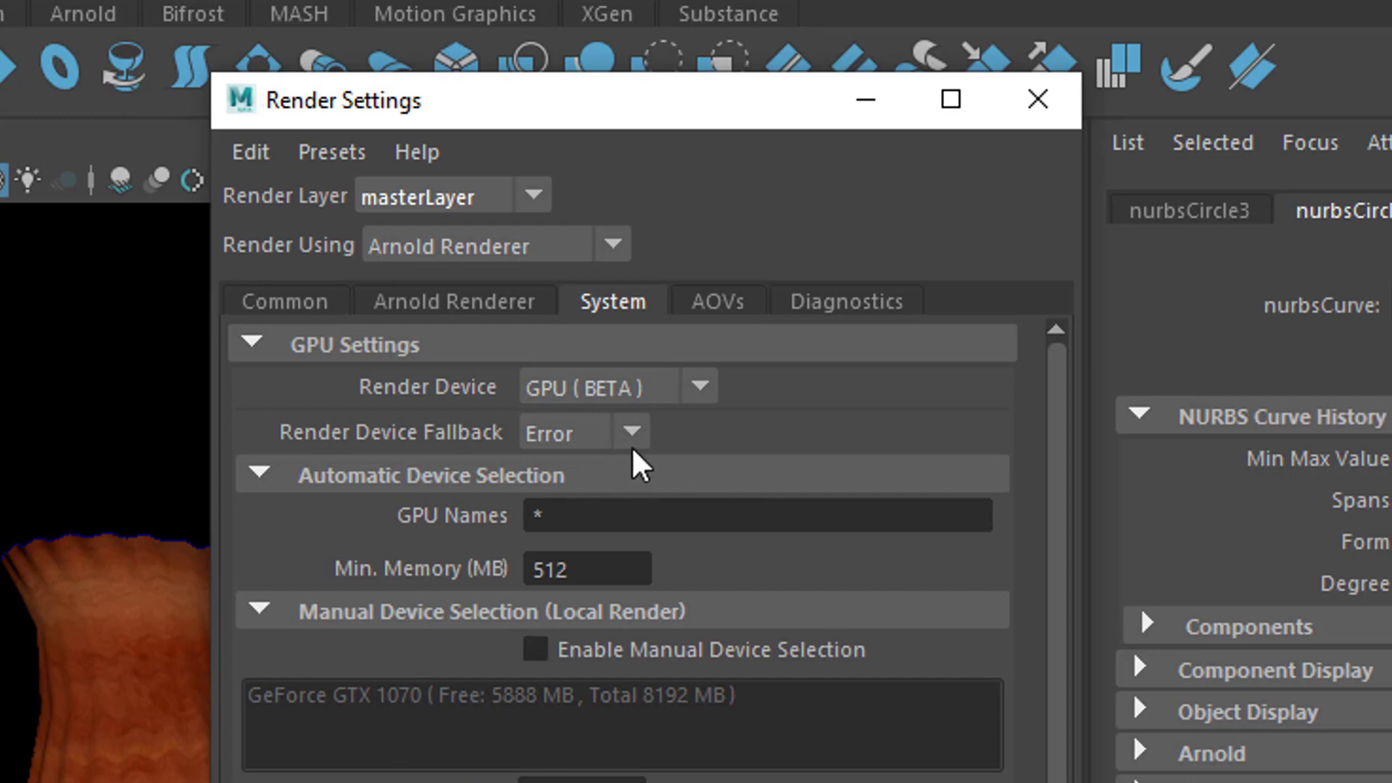
Step: Examine the Arnold sampling settings and the available output image formats in the render settings
{"action": "left_click", "coordinate": [495, 305]}
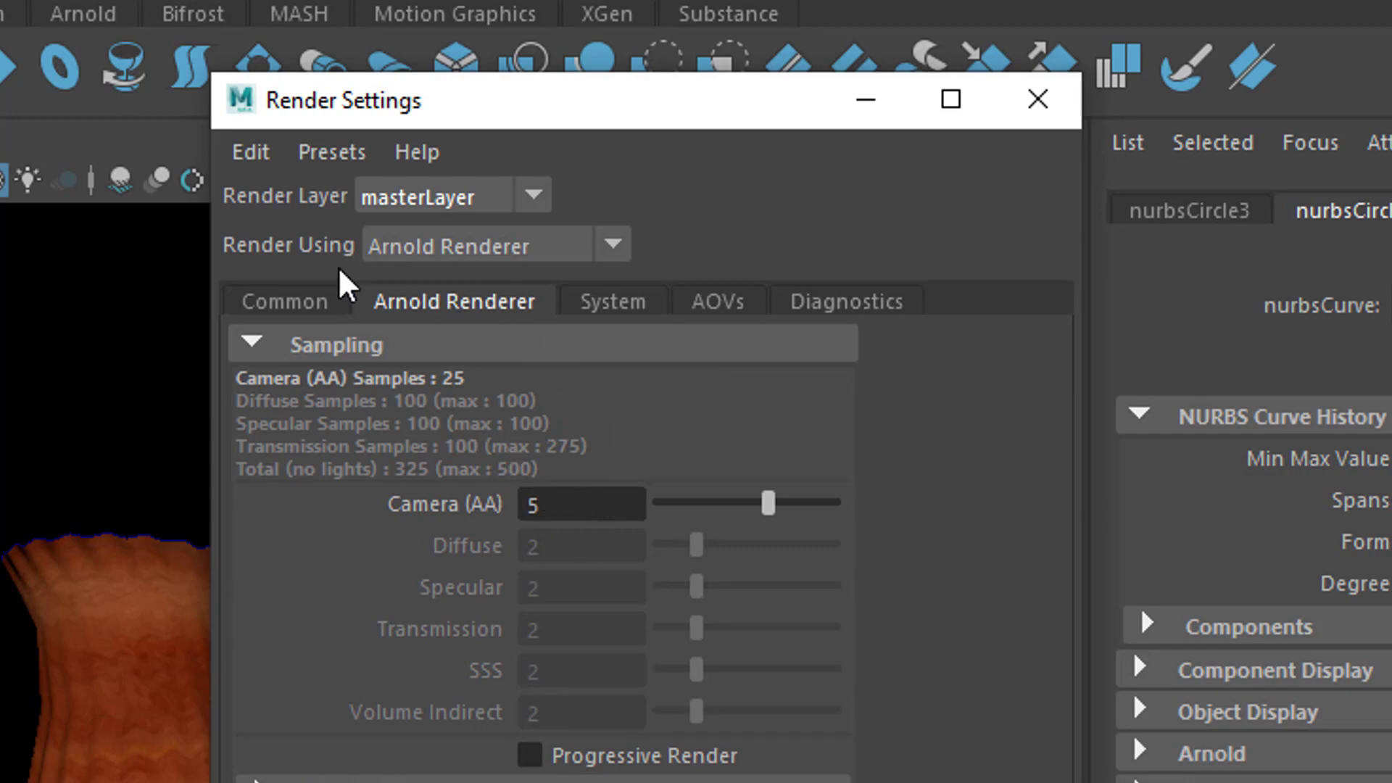
{"action": "left_click", "coordinate": [312, 305]}
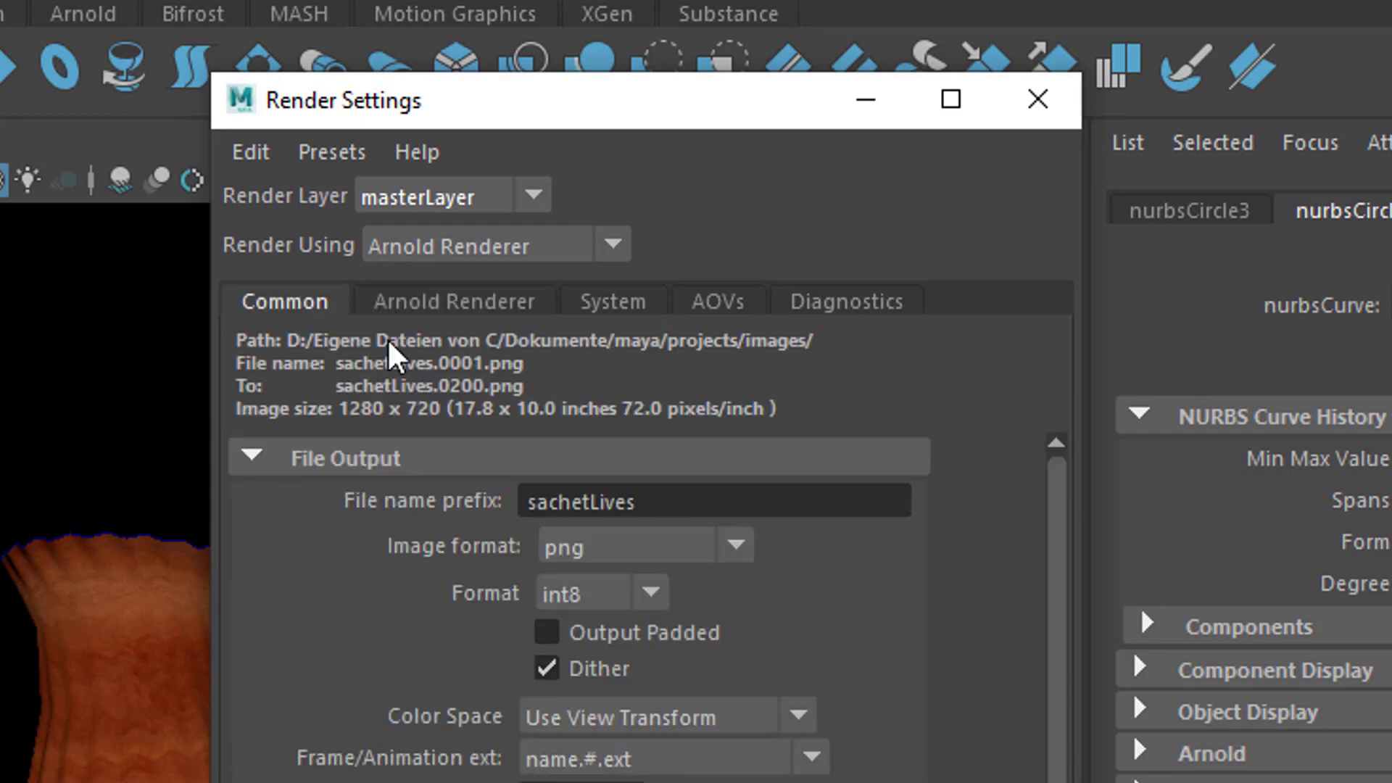
{"action": "left_click", "coordinate": [736, 551]}
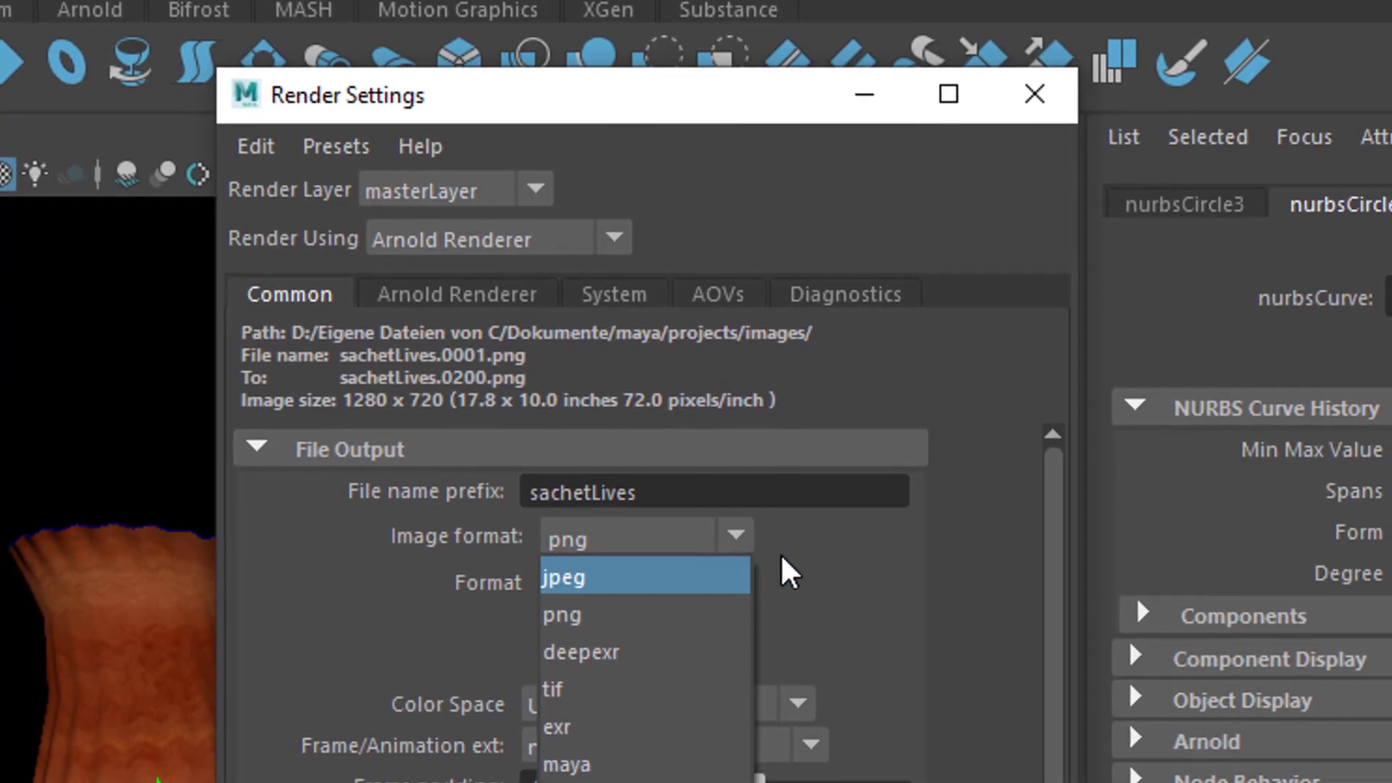
{"action": "left_click", "coordinate": [815, 555]}
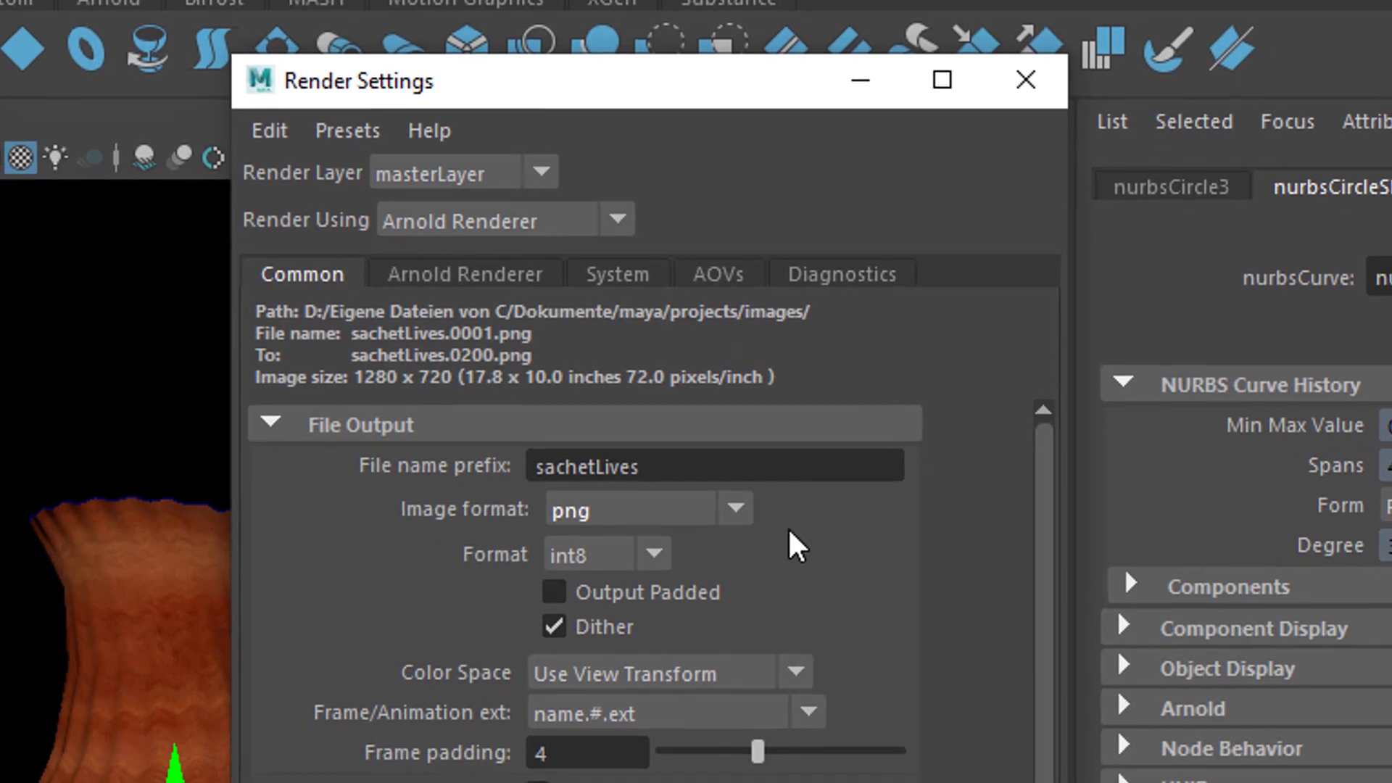
Step: Review the common render settings for the animation range and choose name.#.ext as the frame/animation extension
{"action": "scroll", "coordinate": [1030, 682], "scroll_direction": "down", "scroll_amount": 5}
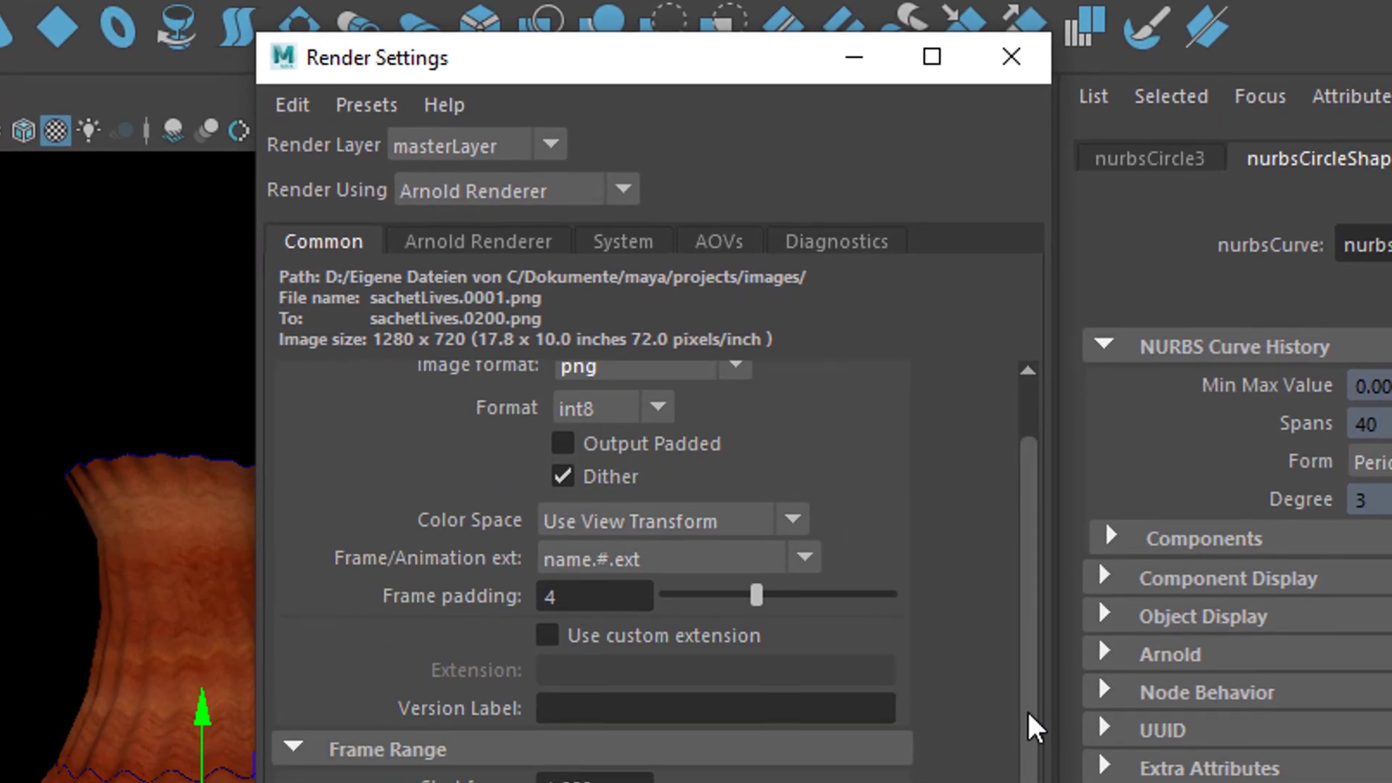
{"action": "scroll", "coordinate": [1007, 757], "scroll_direction": "down", "scroll_amount": 2}
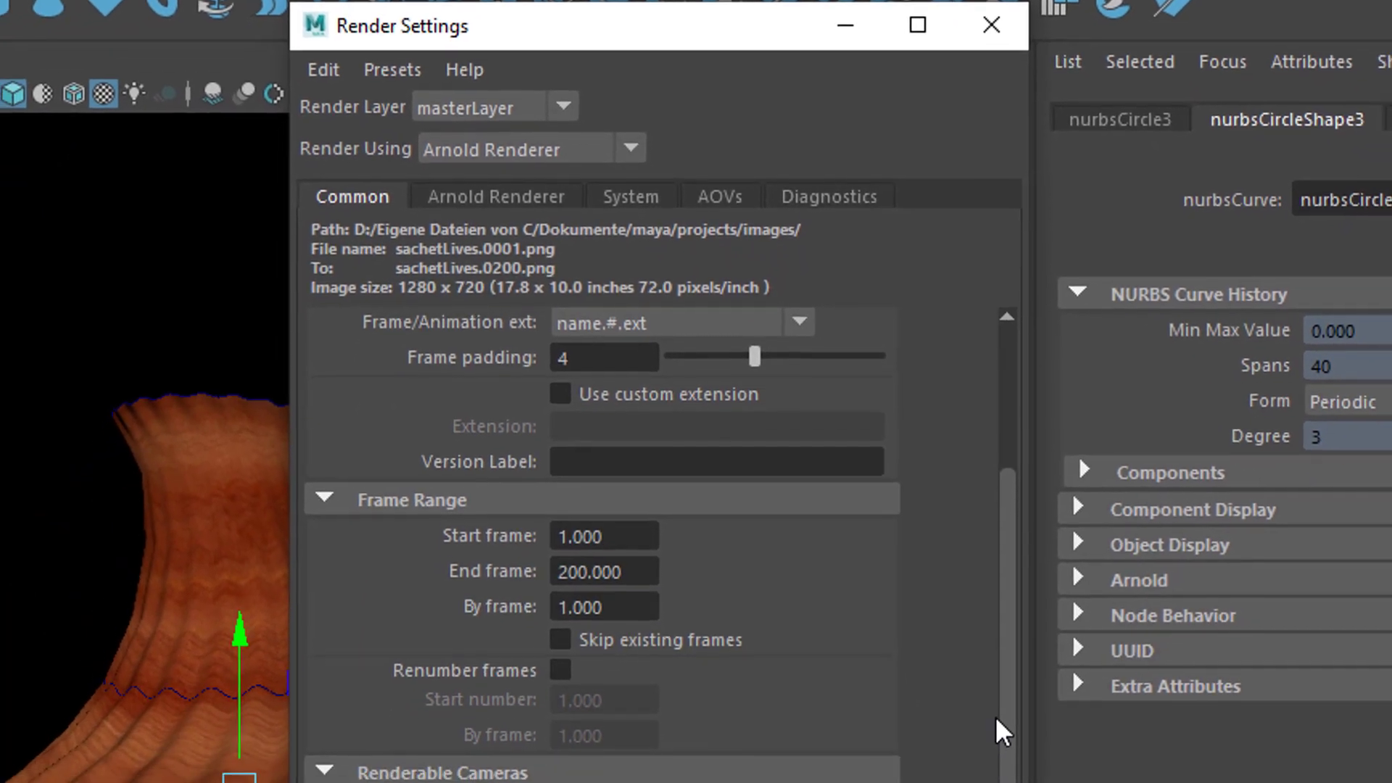
{"action": "scroll", "coordinate": [980, 638], "scroll_direction": "up", "scroll_amount": 2}
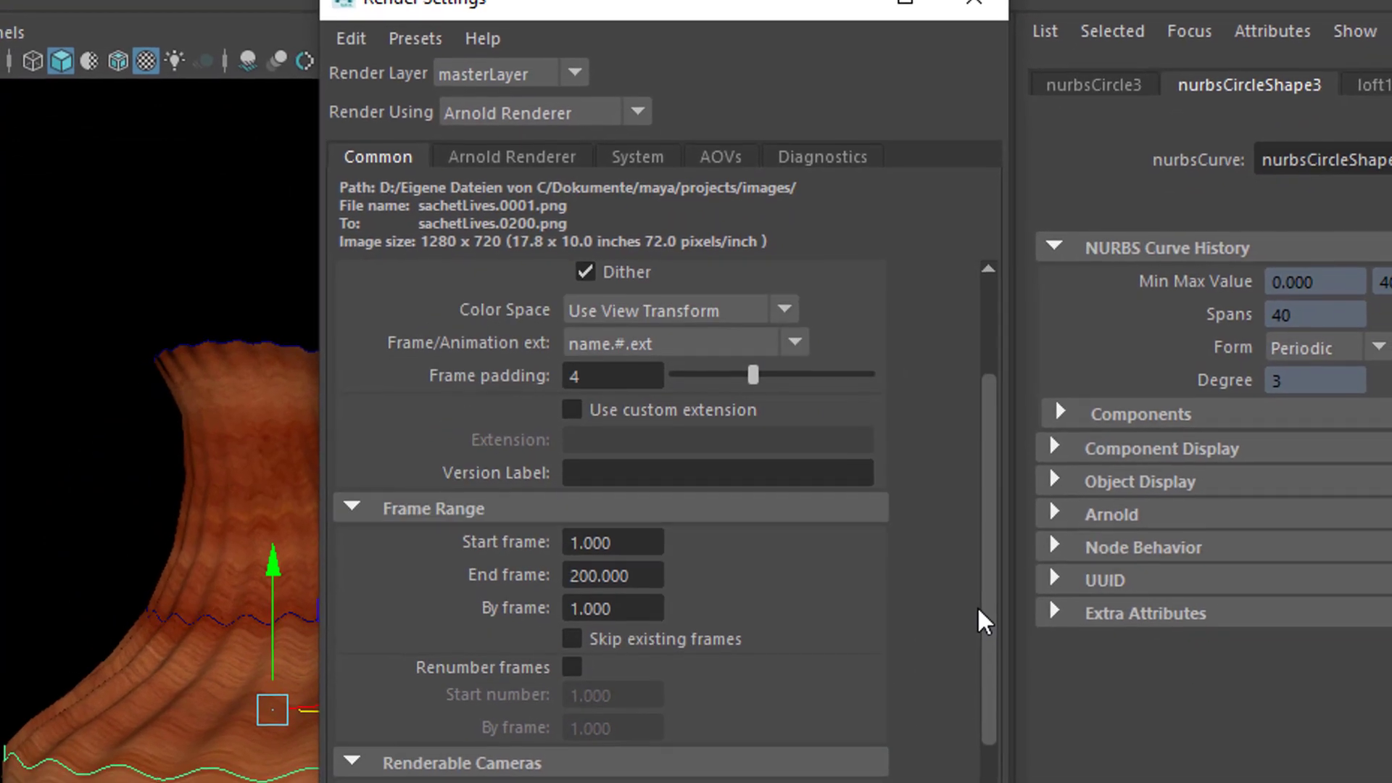
{"action": "scroll", "coordinate": [966, 579], "scroll_direction": "down", "scroll_amount": 3}
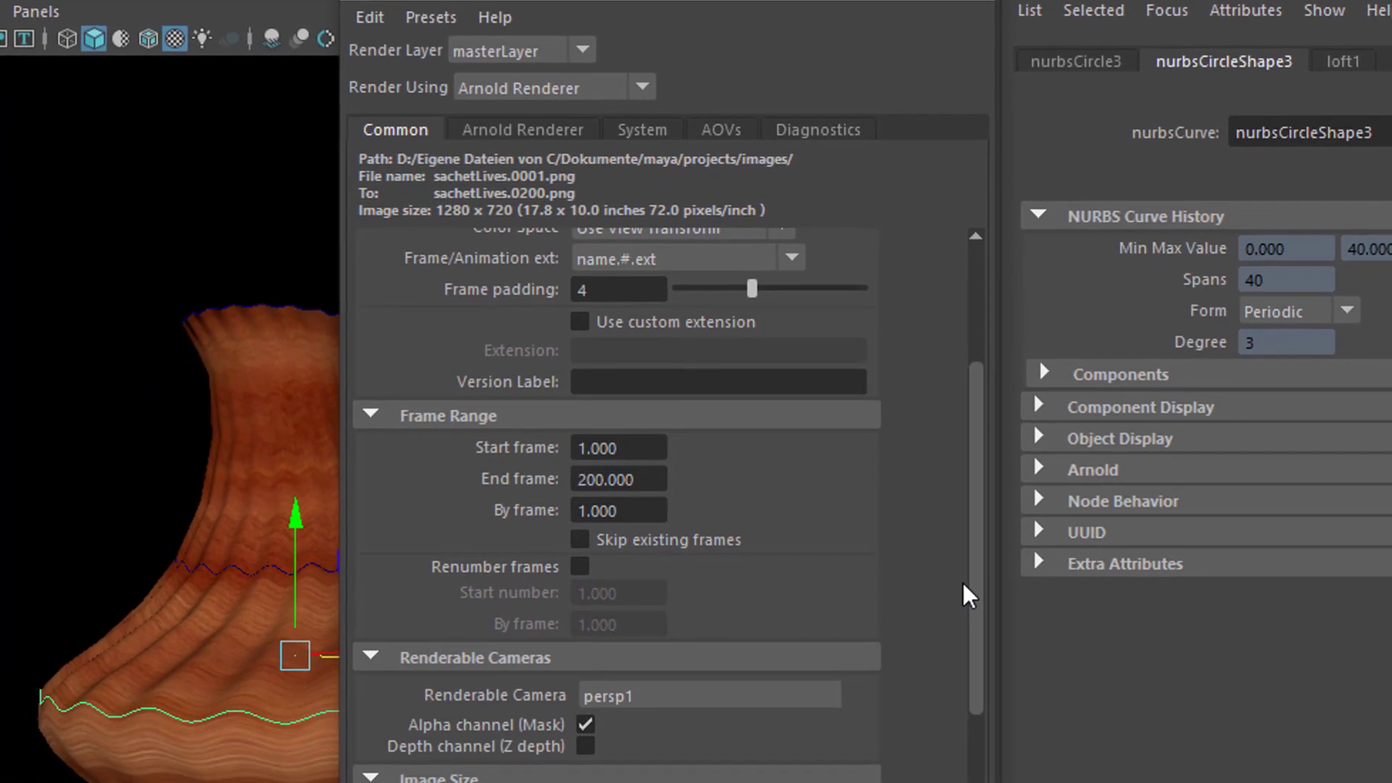
{"action": "scroll", "coordinate": [954, 578], "scroll_direction": "up", "scroll_amount": 1}
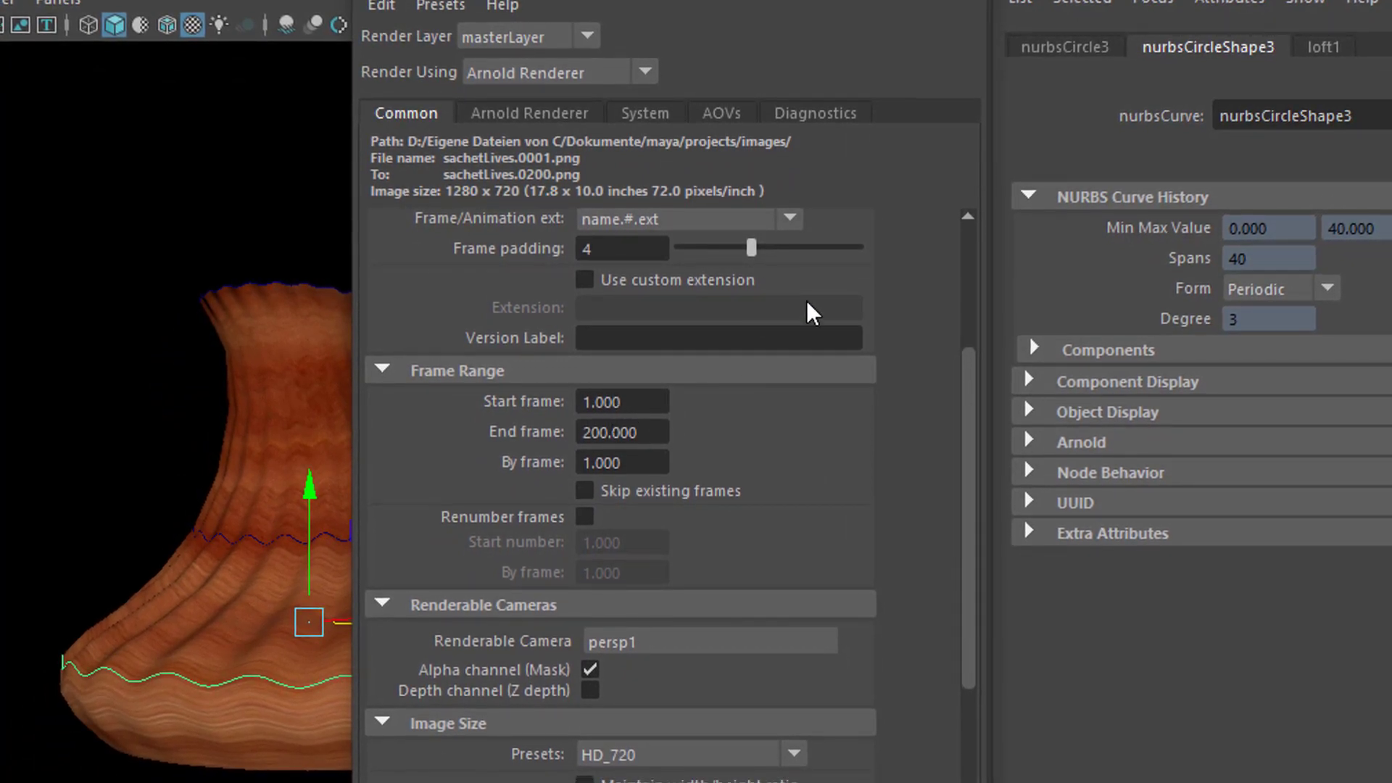
{"action": "scroll", "coordinate": [966, 425], "scroll_direction": "down", "scroll_amount": 1}
{"action": "scroll", "coordinate": [971, 406], "scroll_direction": "up", "scroll_amount": 3}
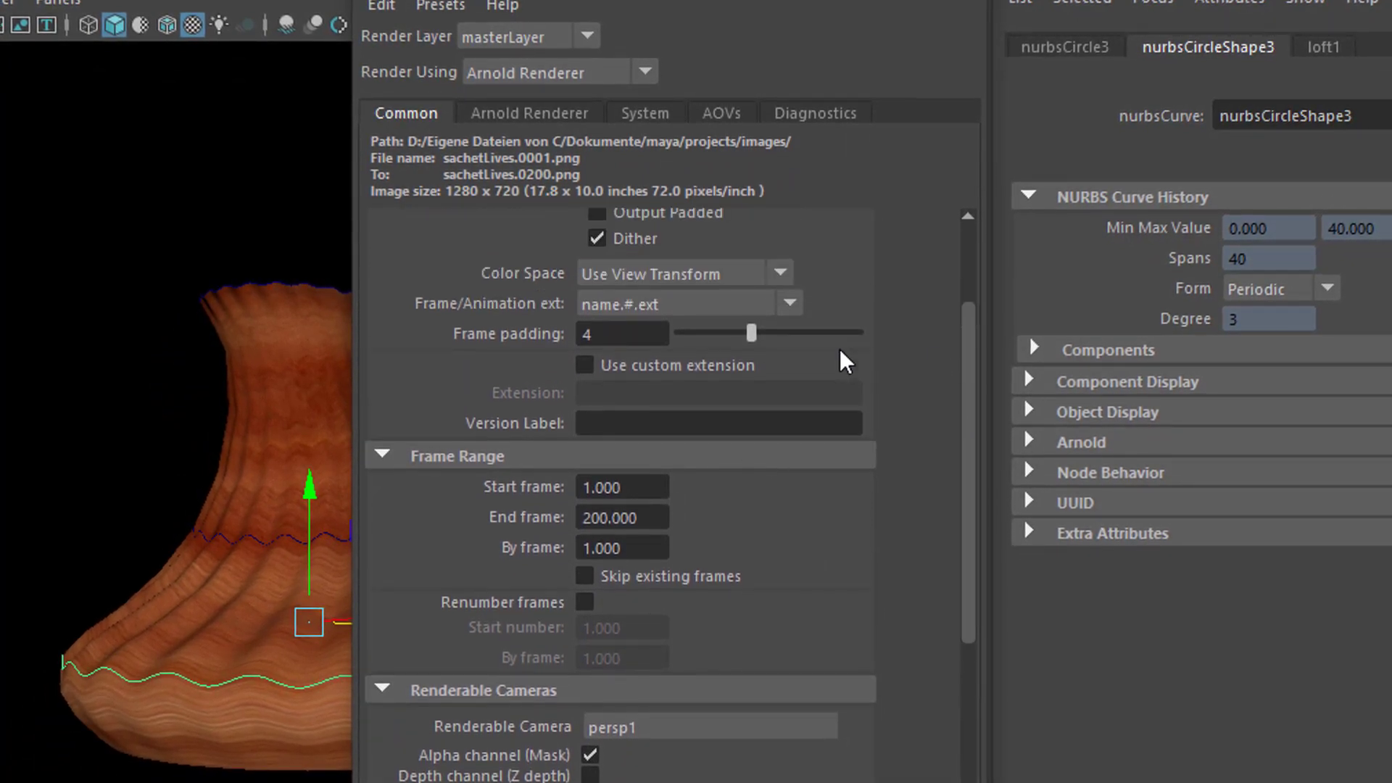
{"action": "left_click", "coordinate": [790, 305]}
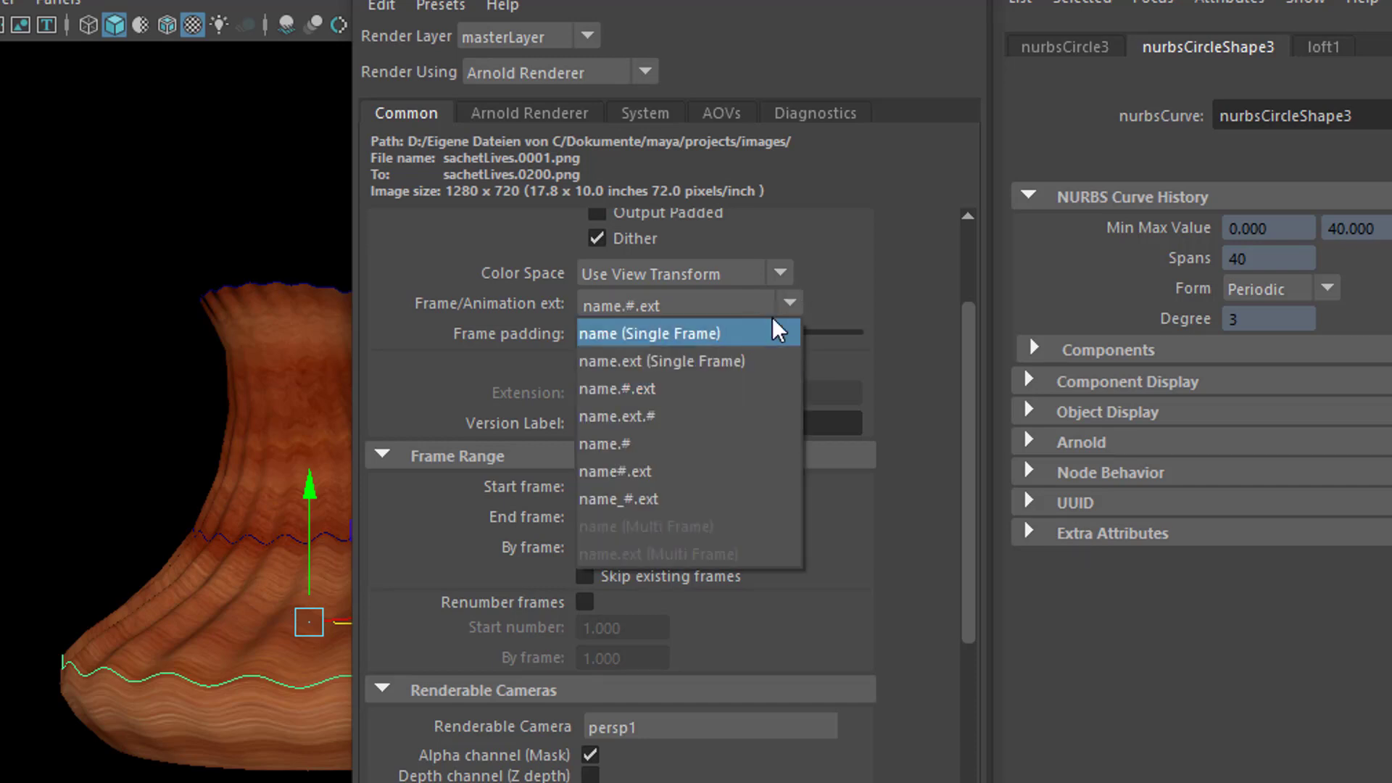
{"action": "left_click", "coordinate": [725, 387]}
{"action": "scroll", "coordinate": [961, 468], "scroll_direction": "down", "scroll_amount": 1}
{"action": "left_click_drag", "start_coordinate": [964, 469], "coordinate": [977, 617]}
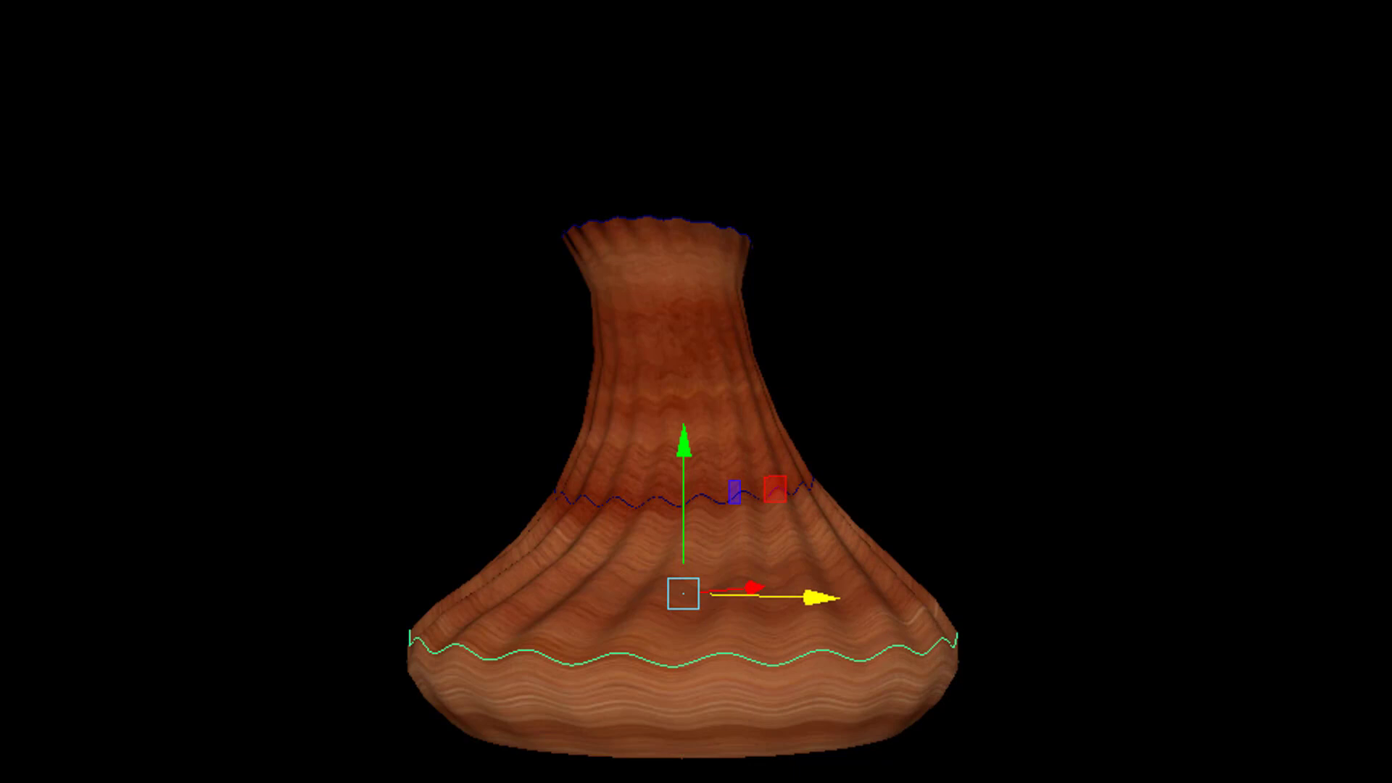
Step: Play the rendered sequence starting at sachetLives_1.0001.png from the images folder in FCheck, and close the viewer
{"action": "left_click", "coordinate": [390, 139]}
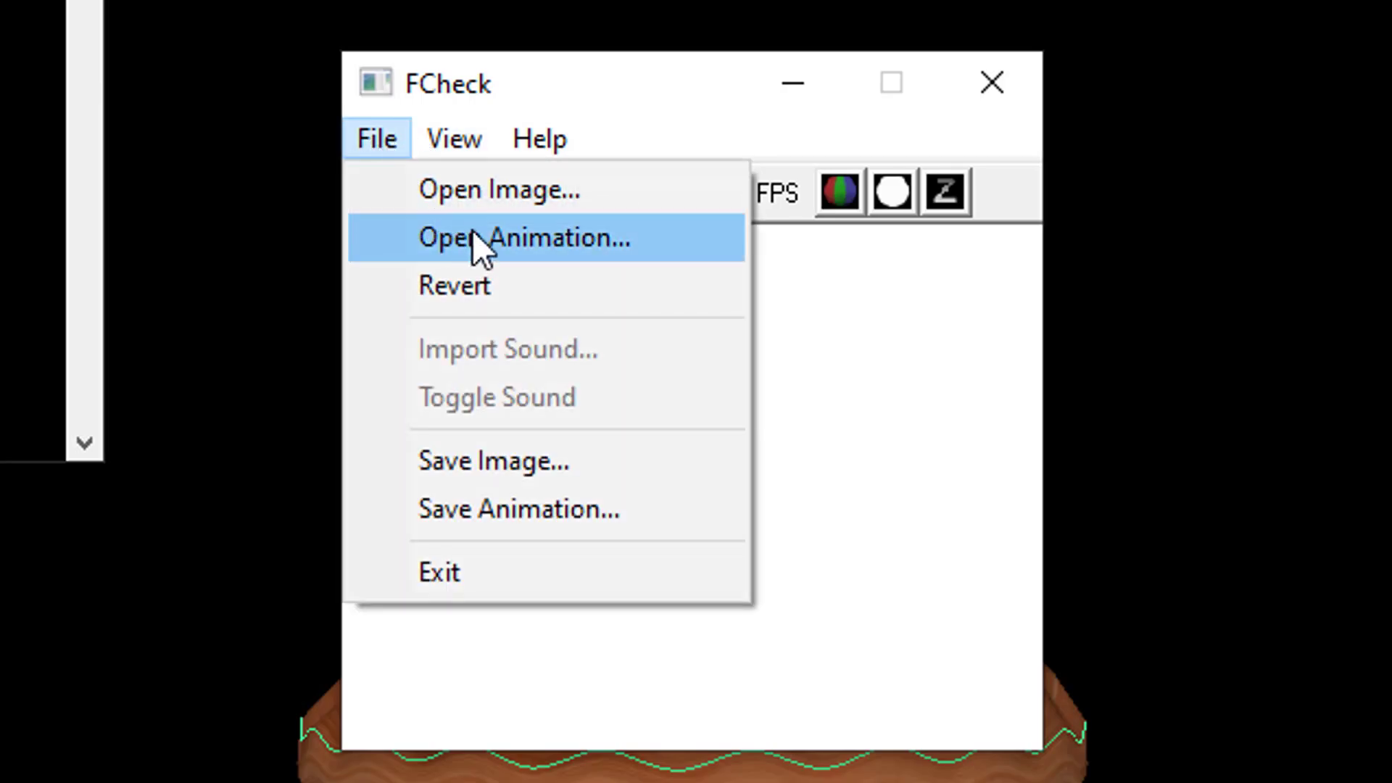
{"action": "left_click", "coordinate": [542, 236]}
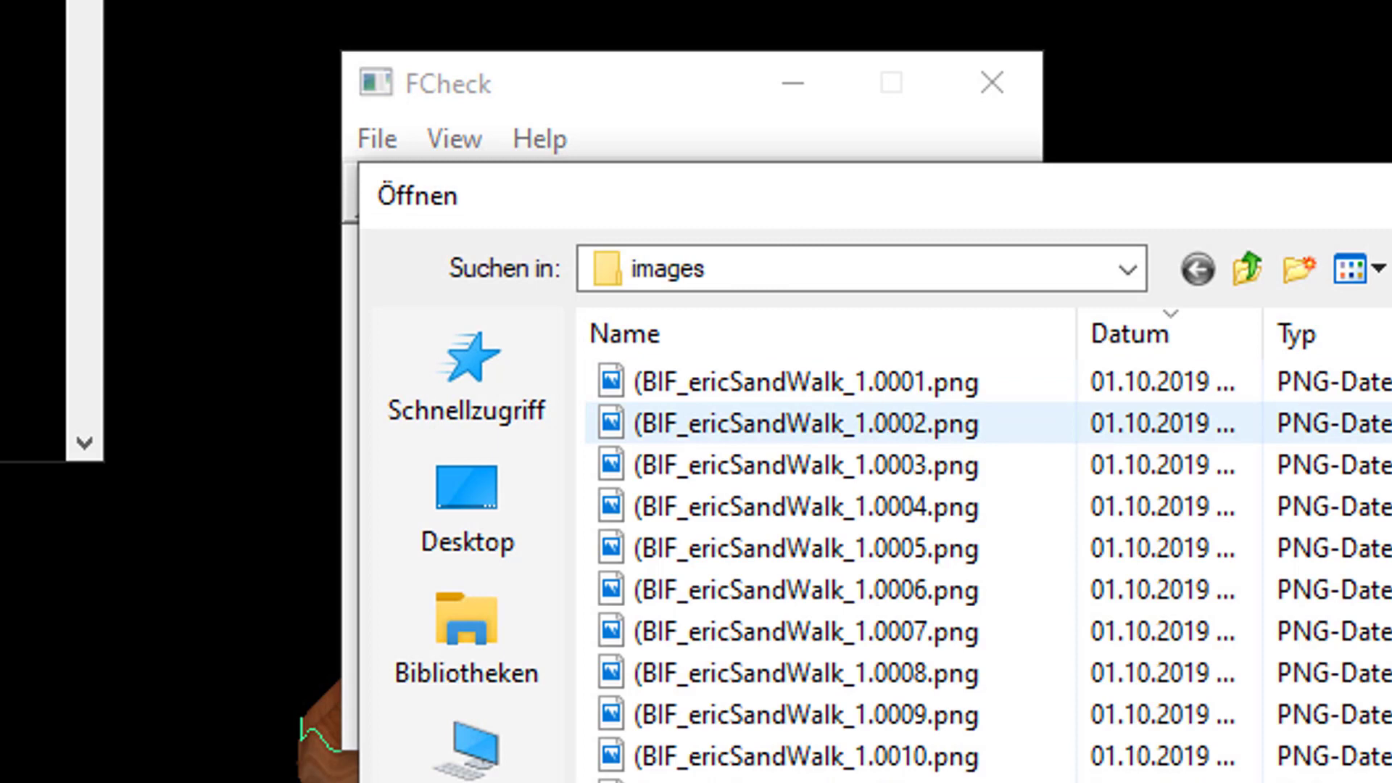
{"action": "scroll", "coordinate": [798, 423], "scroll_direction": "down", "scroll_amount": 20}
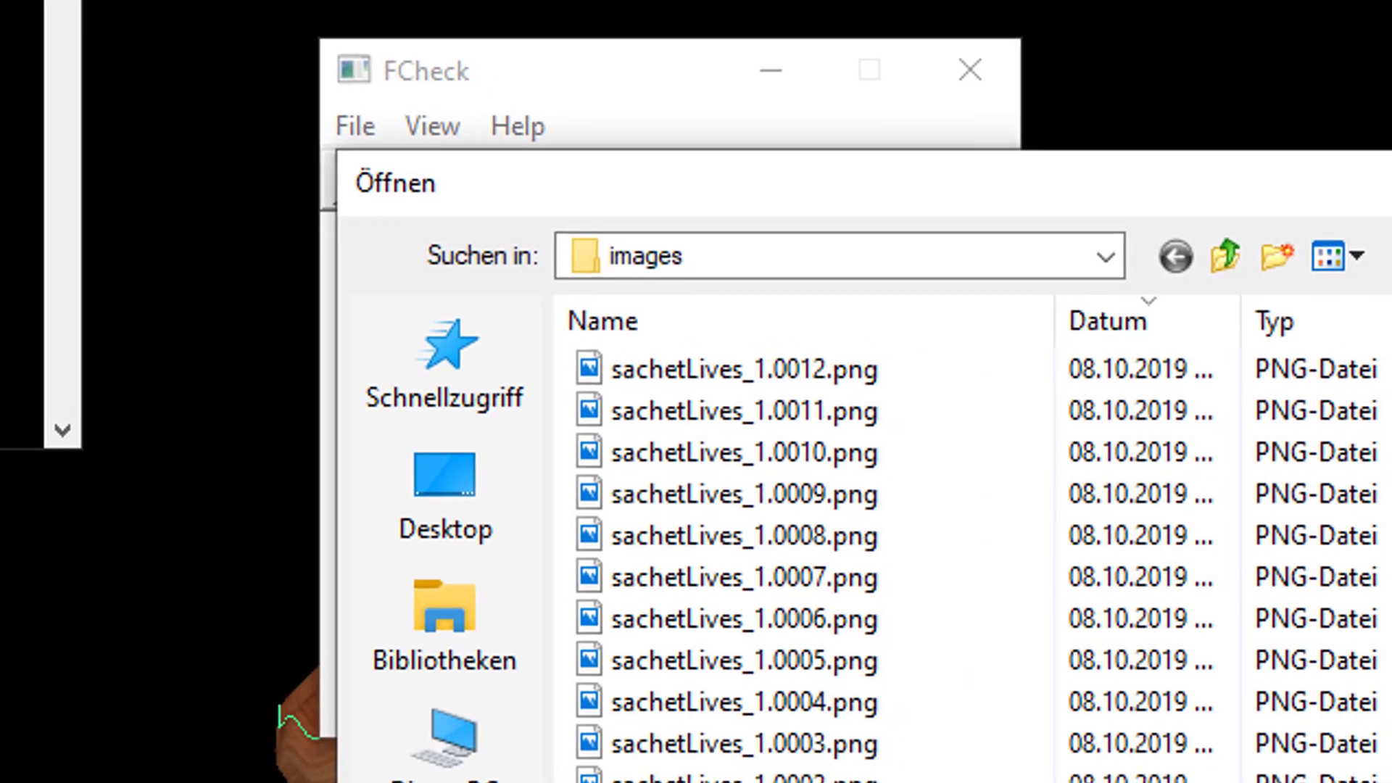
{"action": "left_click", "coordinate": [623, 670]}
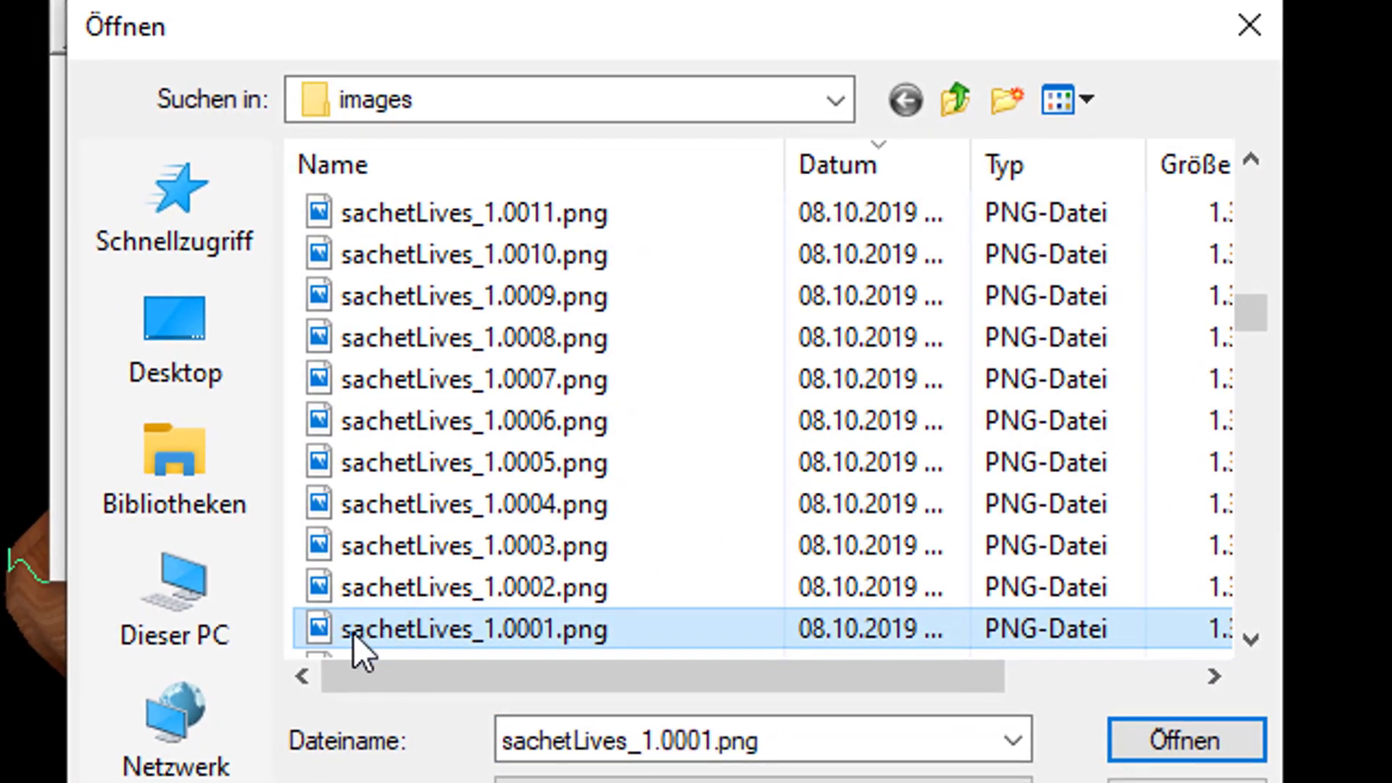
{"action": "left_click", "coordinate": [1207, 747]}
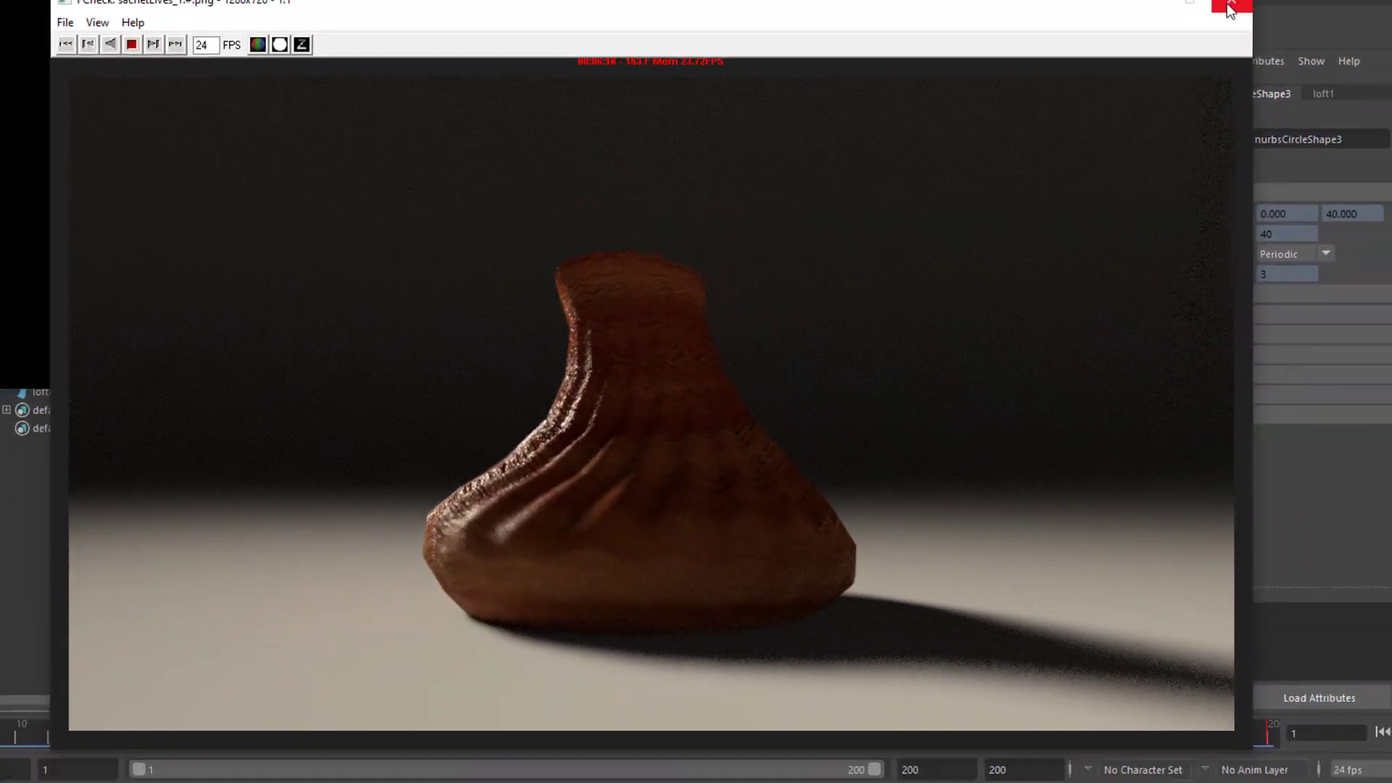
{"action": "left_click", "coordinate": [1230, 7]}
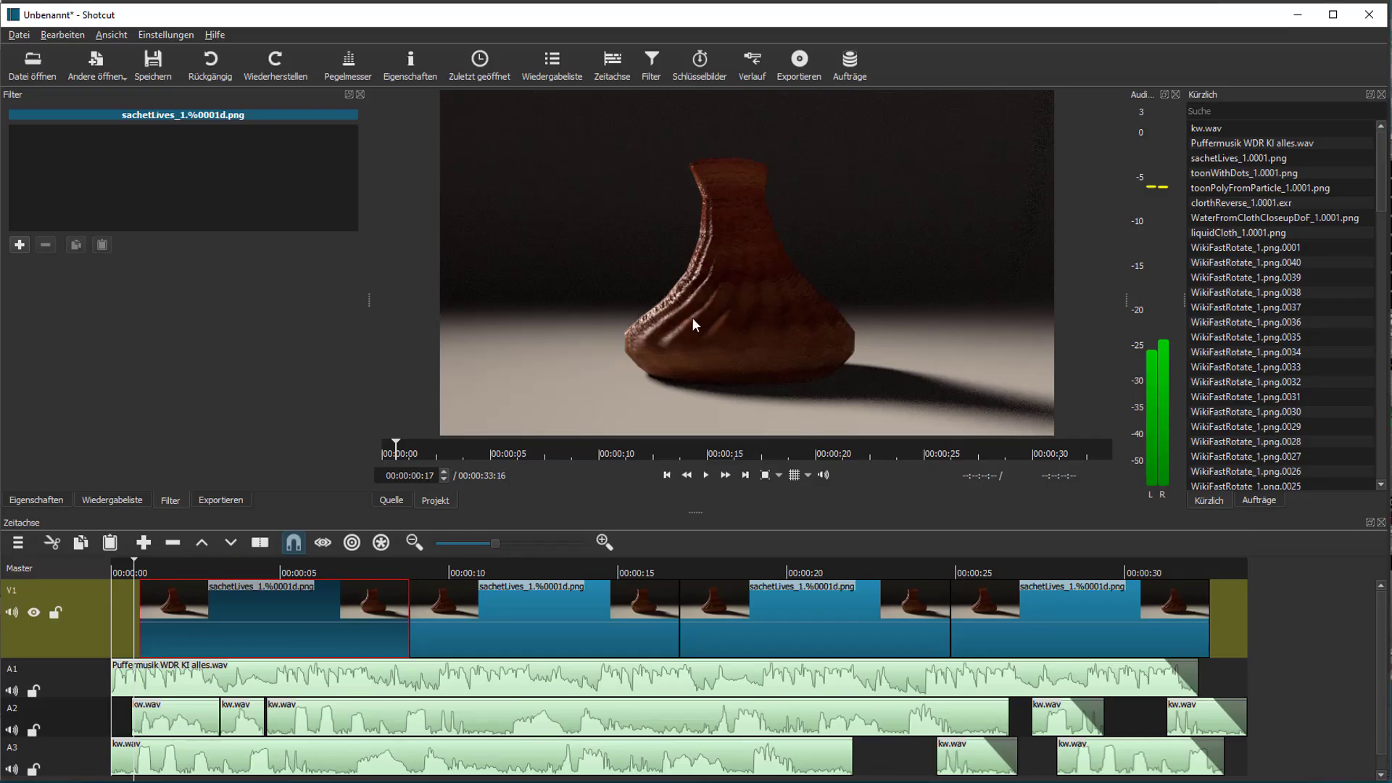
Step: In Shotcut, show the selected image sequence's properties and play the timeline from the start with tracks A2 and A3 muted
{"action": "left_click", "coordinate": [410, 66]}
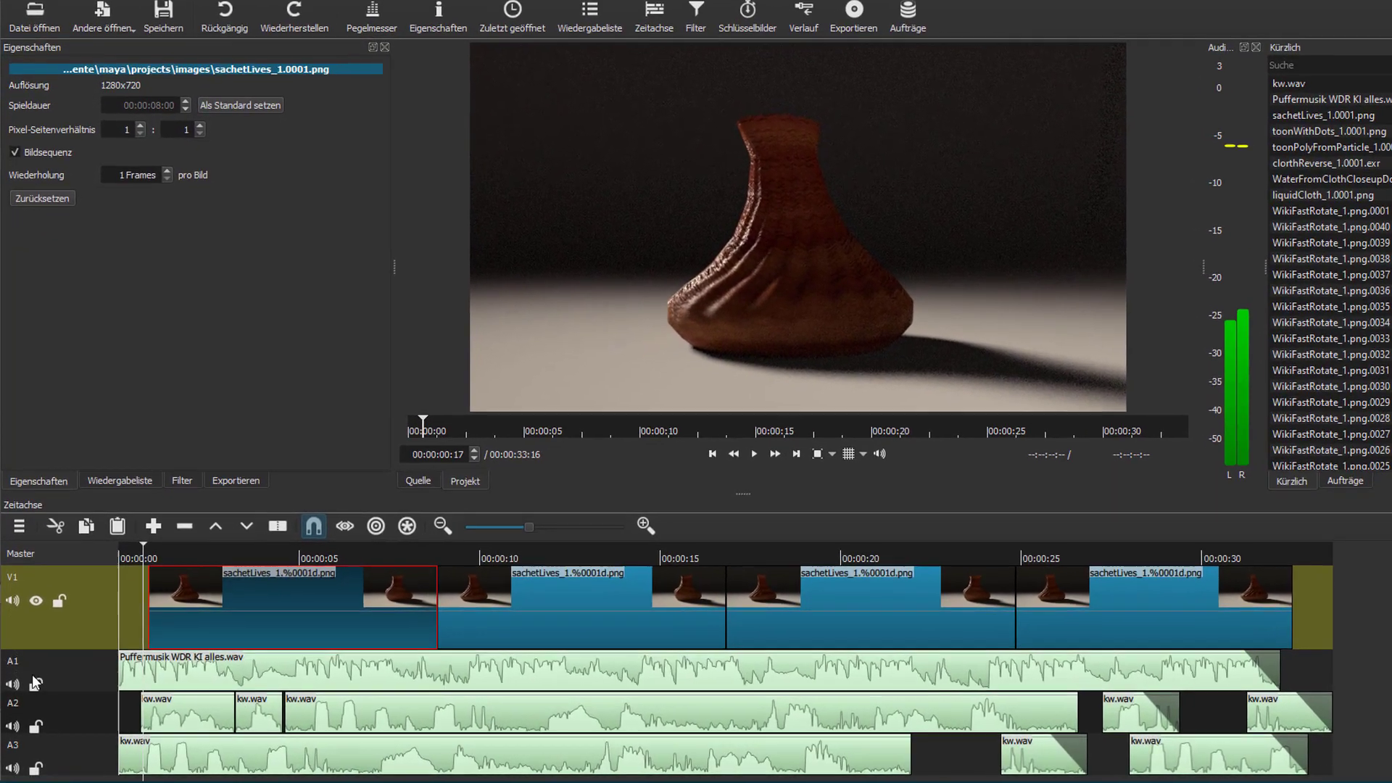
{"action": "left_click", "coordinate": [12, 726]}
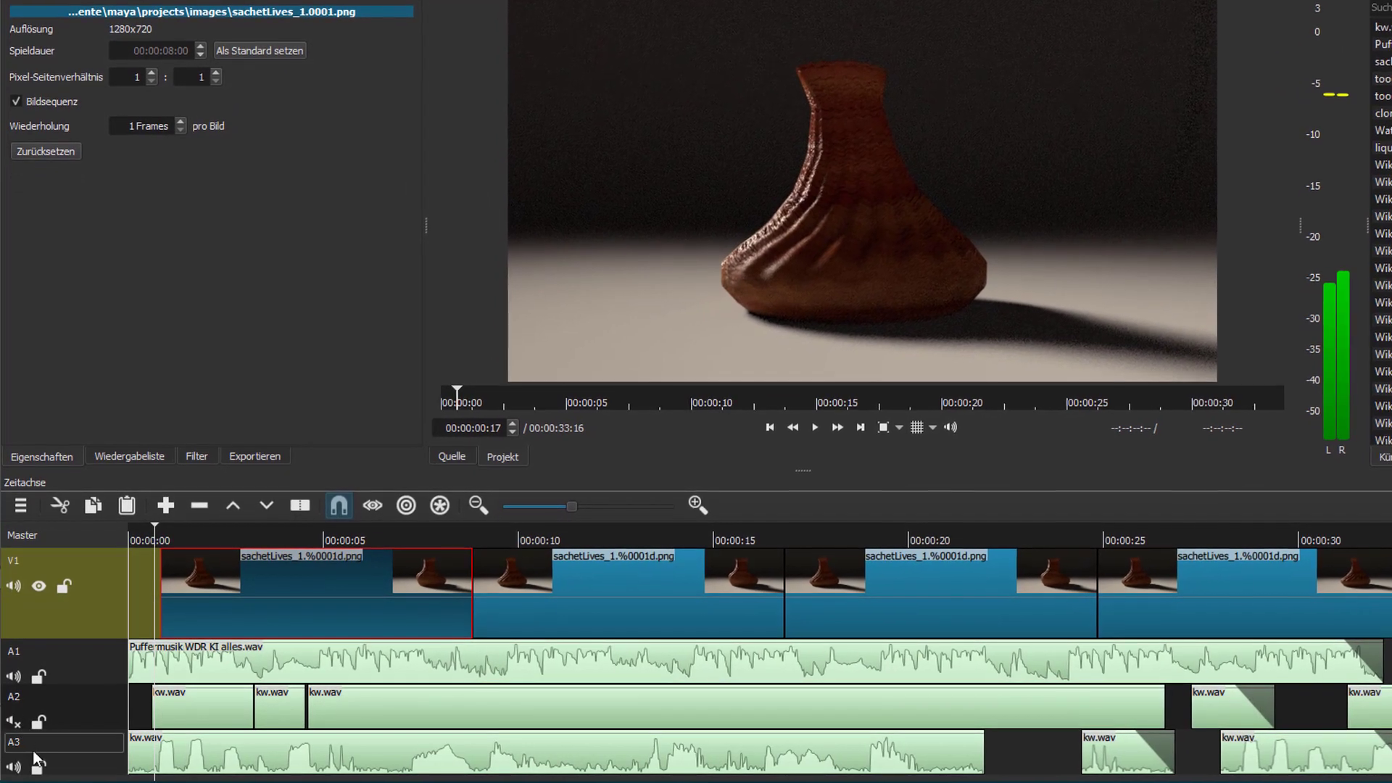
{"action": "left_click", "coordinate": [13, 766]}
{"action": "left_click_drag", "start_coordinate": [158, 524], "coordinate": [126, 532]}
{"action": "key", "text": "space"}
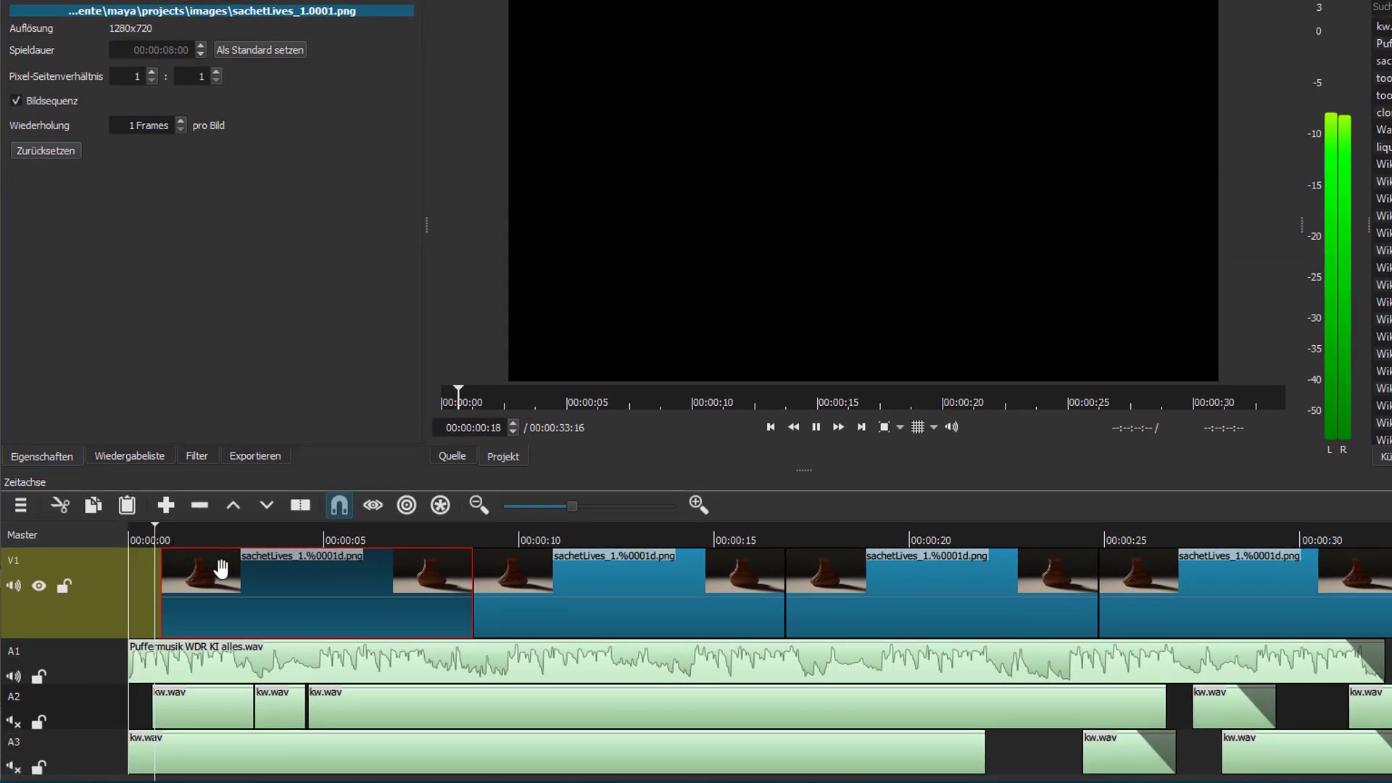
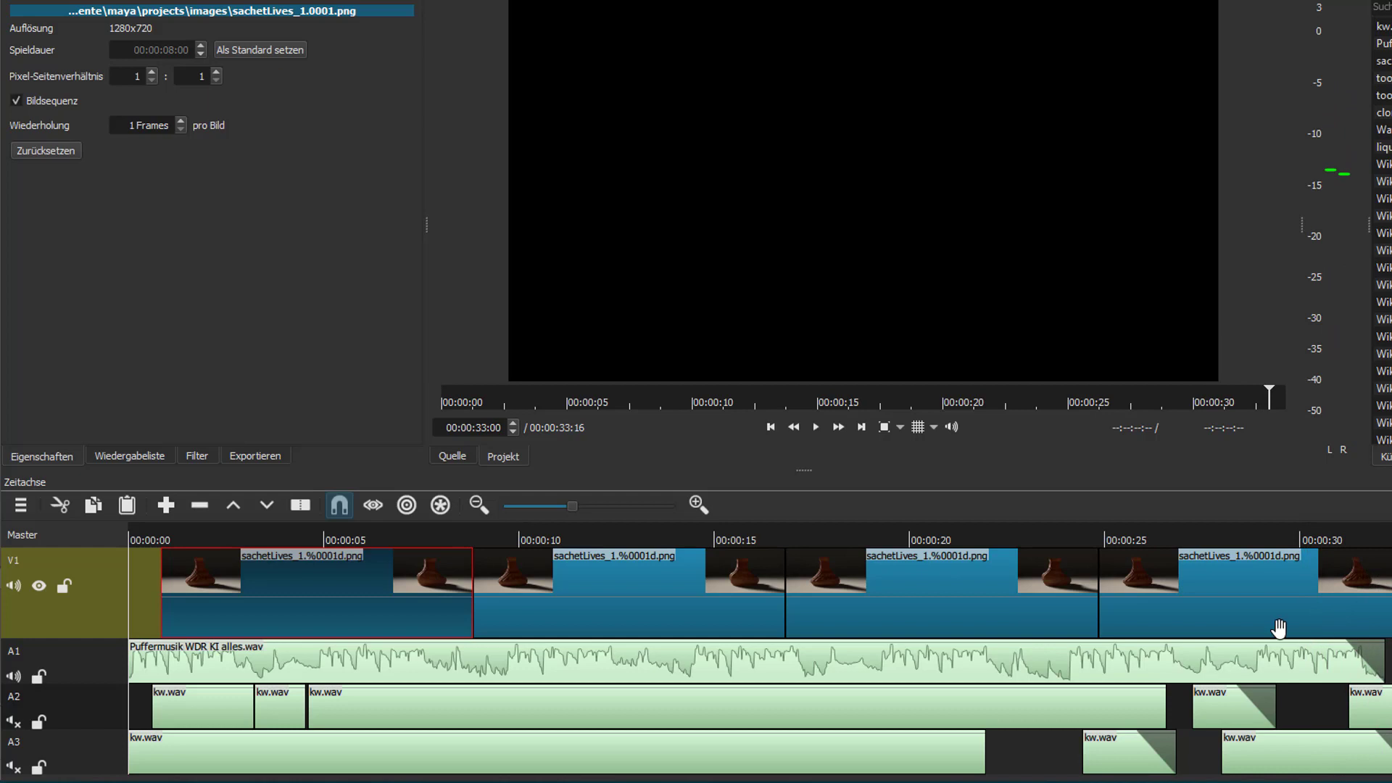
{"action": "left_click_drag", "start_coordinate": [161, 535], "coordinate": [120, 533]}
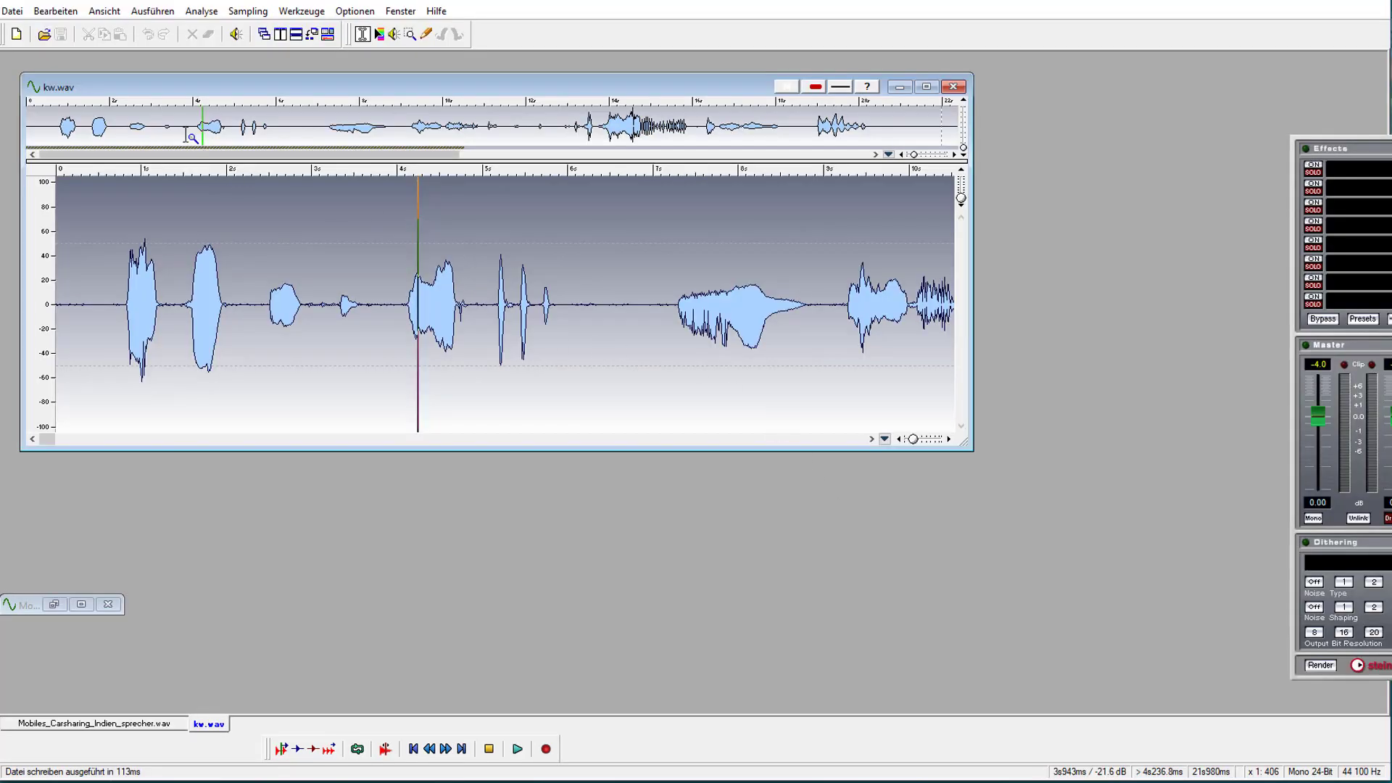
Step: Switch to the audio editor and play kw.wav from its beginning
{"action": "left_click", "coordinate": [51, 101]}
{"action": "left_click", "coordinate": [27, 101]}
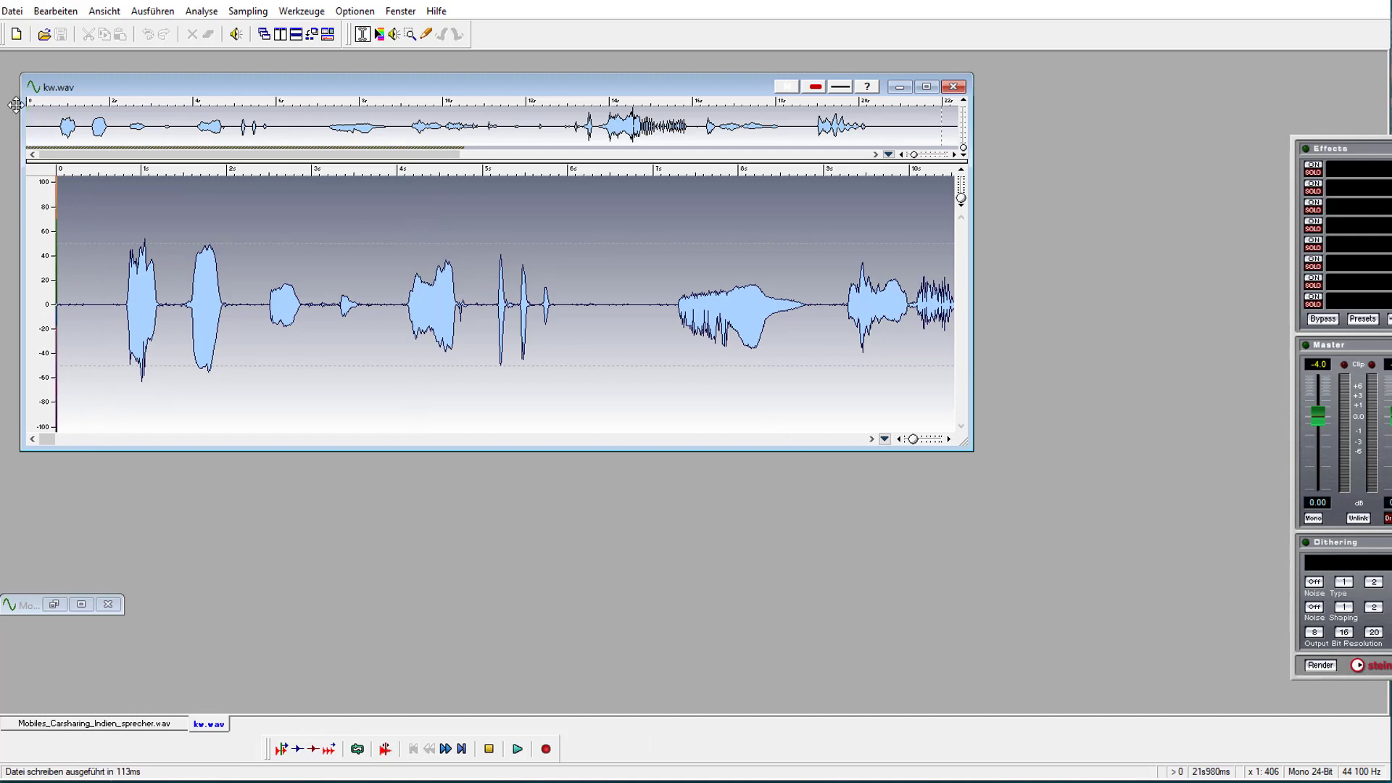
{"action": "key", "text": "space"}
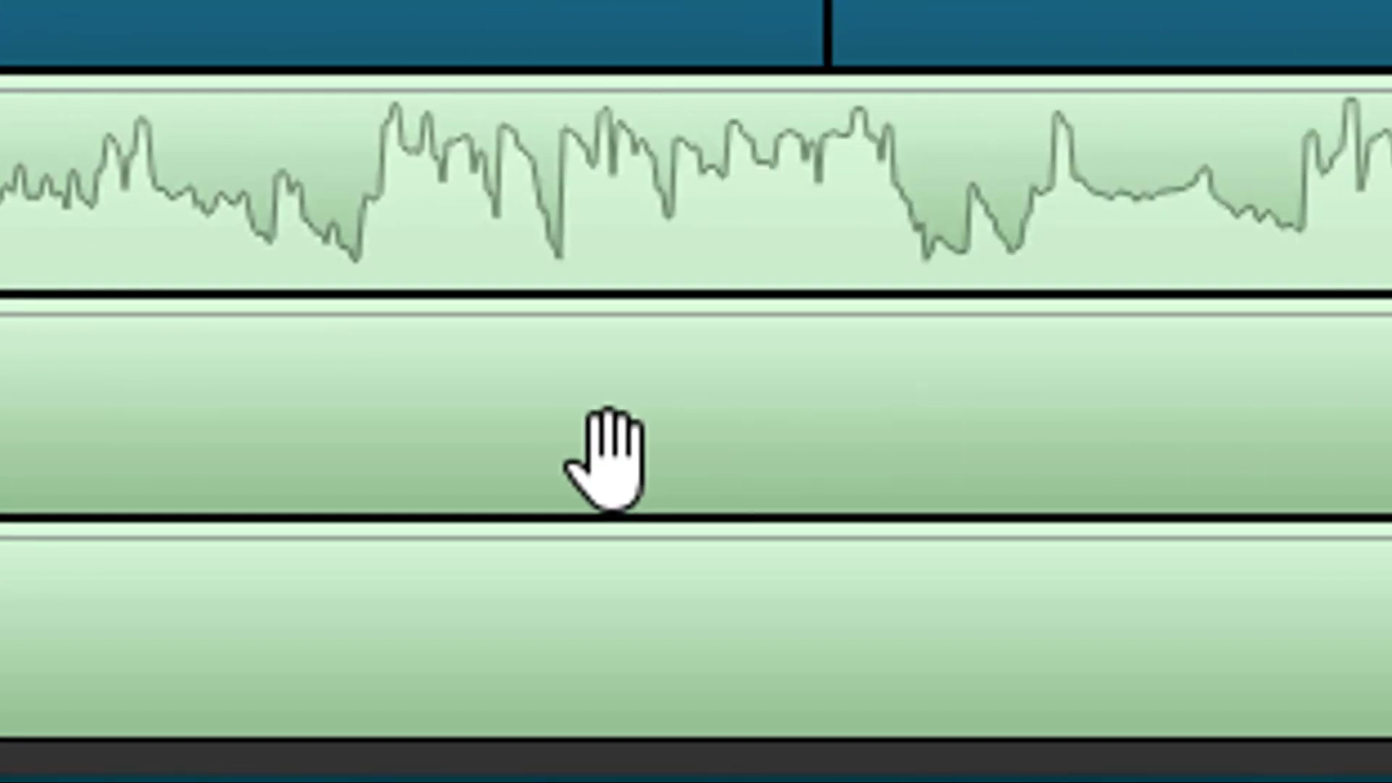
Step: Back in Shotcut, unmute audio tracks A2 and A3 and play the timeline from the start
{"action": "left_click", "coordinate": [683, 459]}
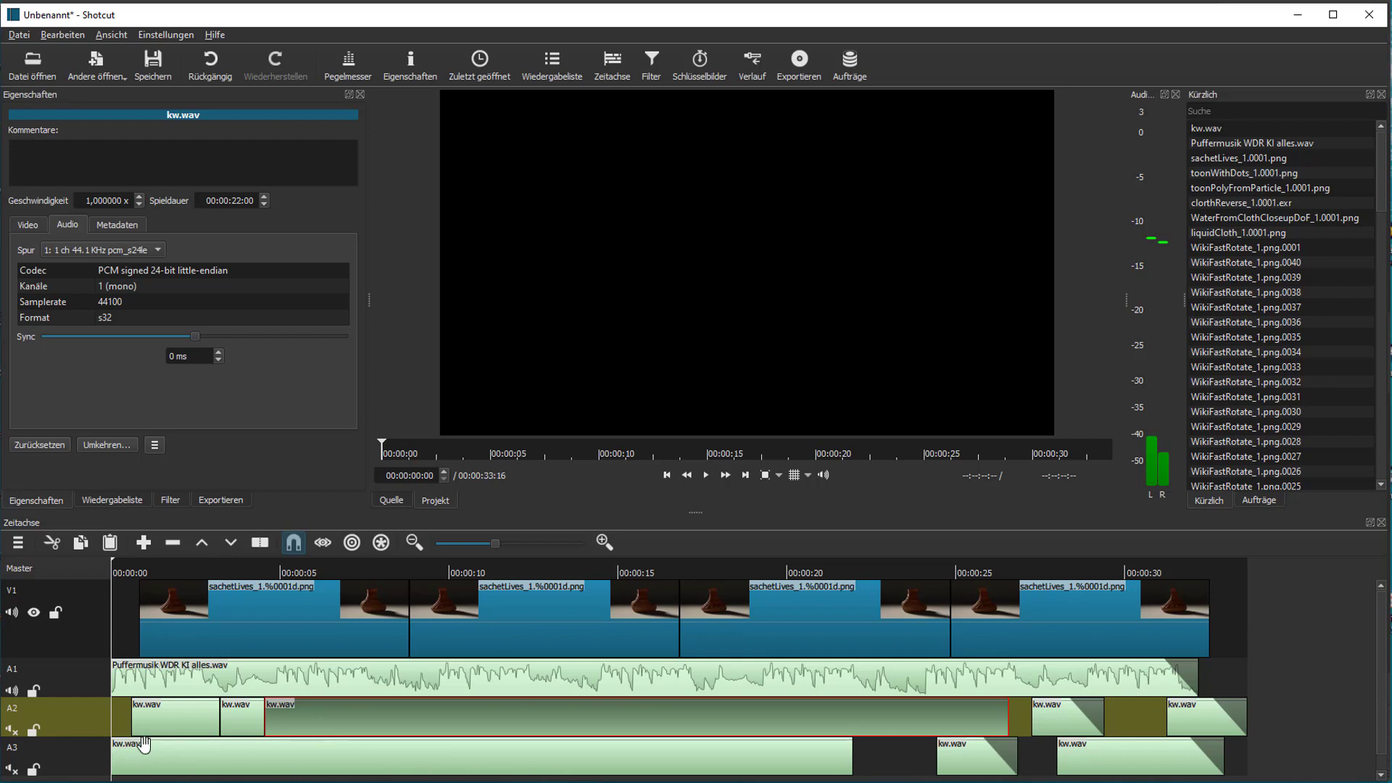
{"action": "left_click", "coordinate": [11, 729]}
{"action": "left_click", "coordinate": [12, 769]}
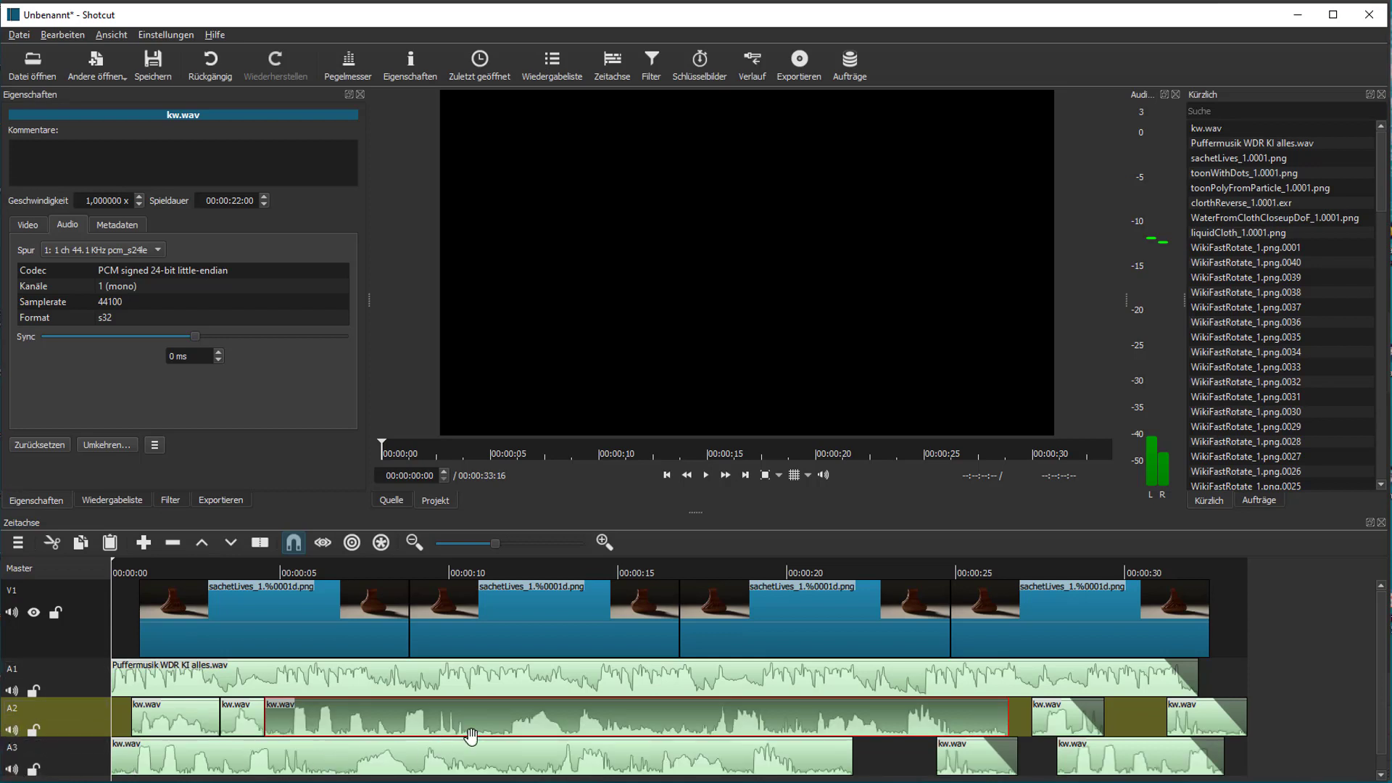
{"action": "key", "text": "space"}
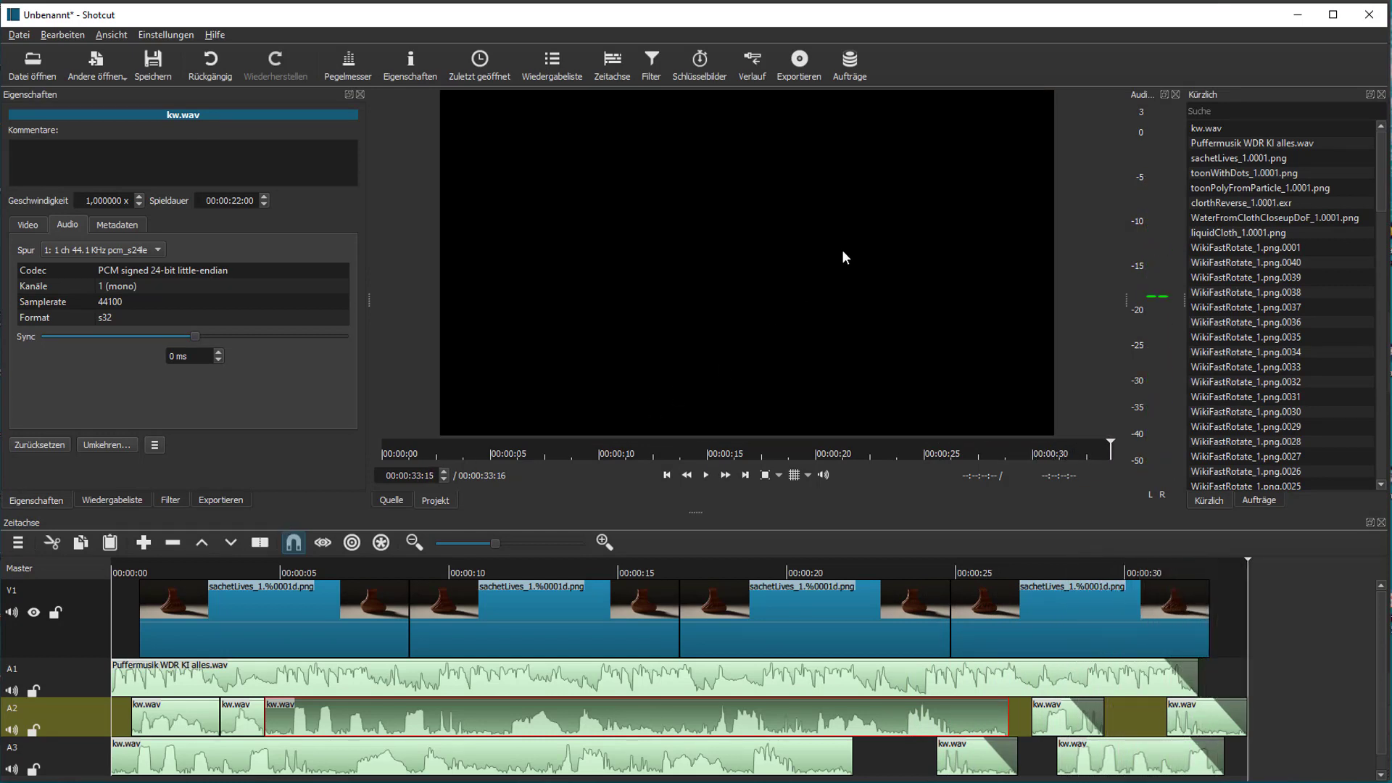
Step: Open the timeline's export settings and select the YouTube preset
{"action": "left_click", "coordinate": [805, 64]}
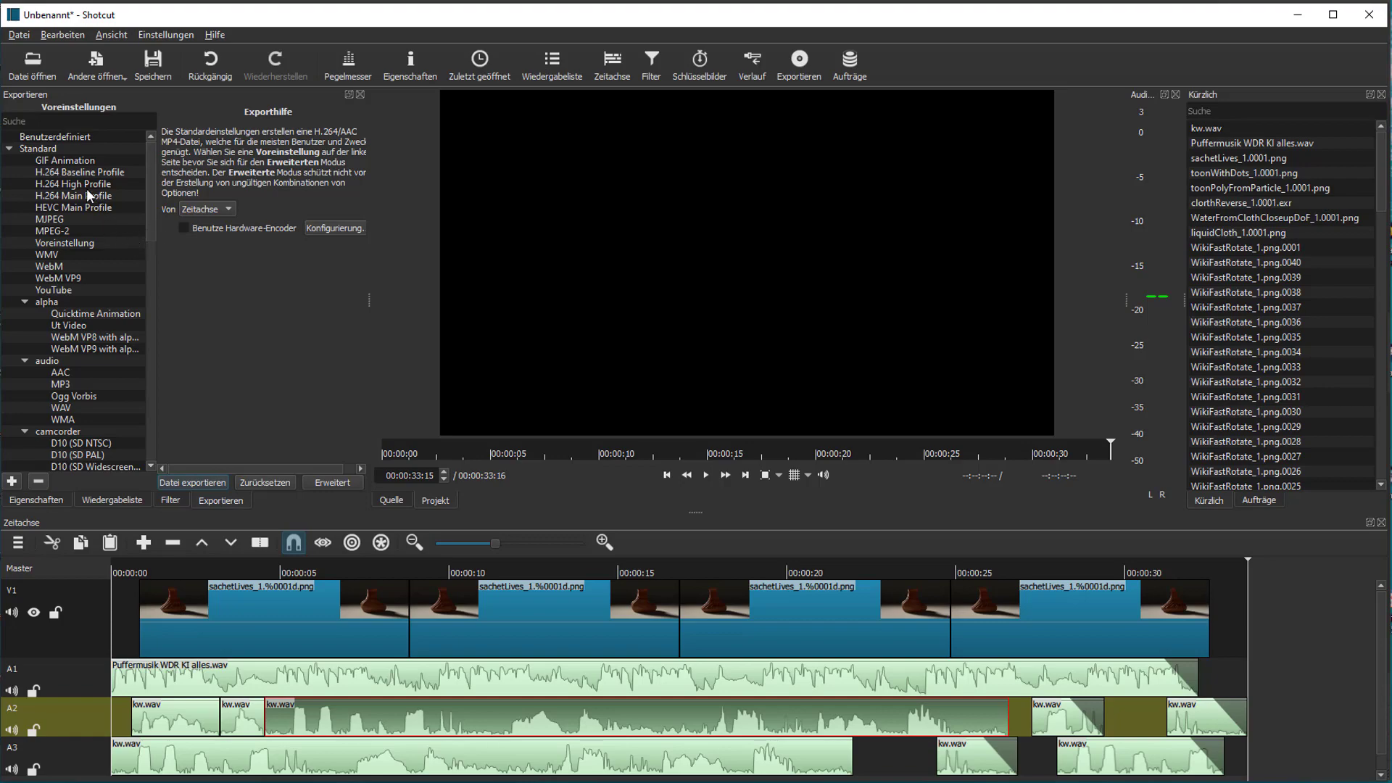
{"action": "left_click", "coordinate": [55, 289]}
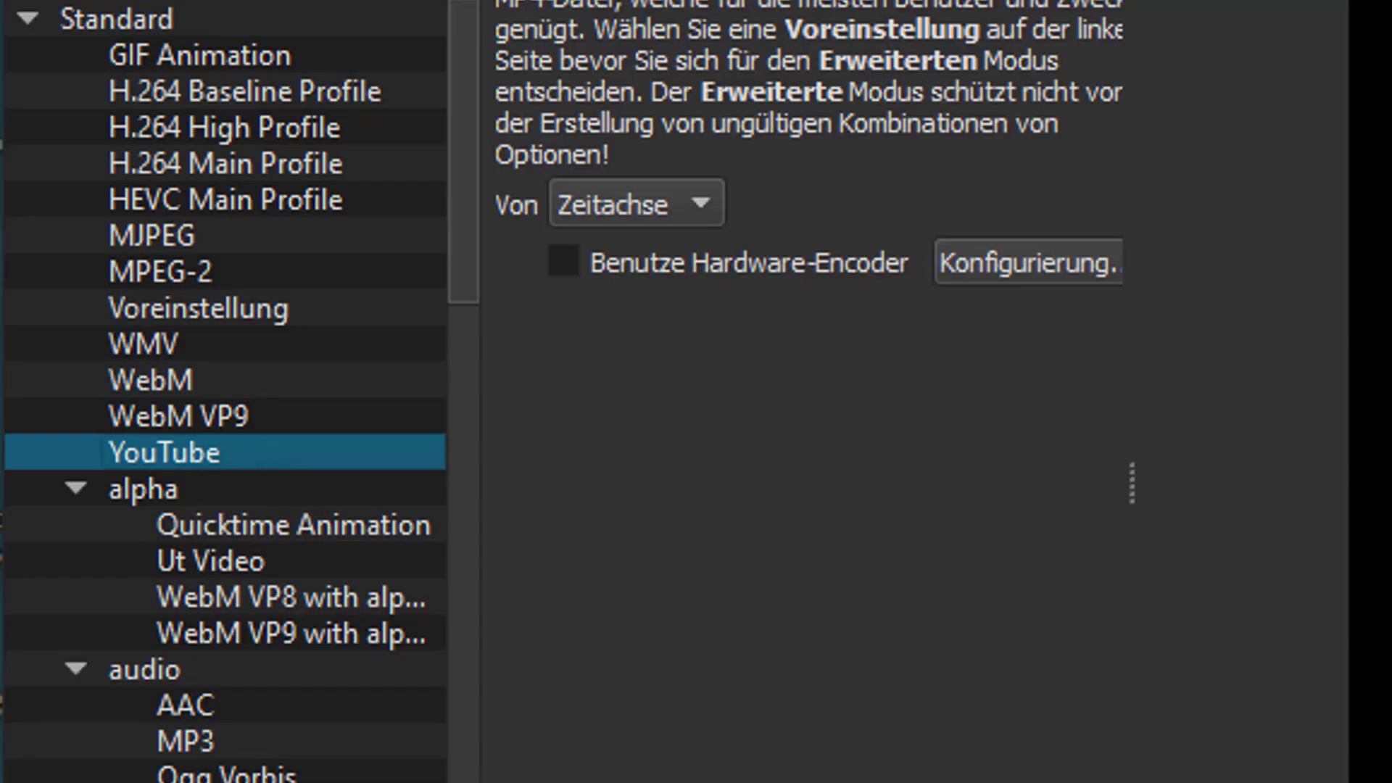